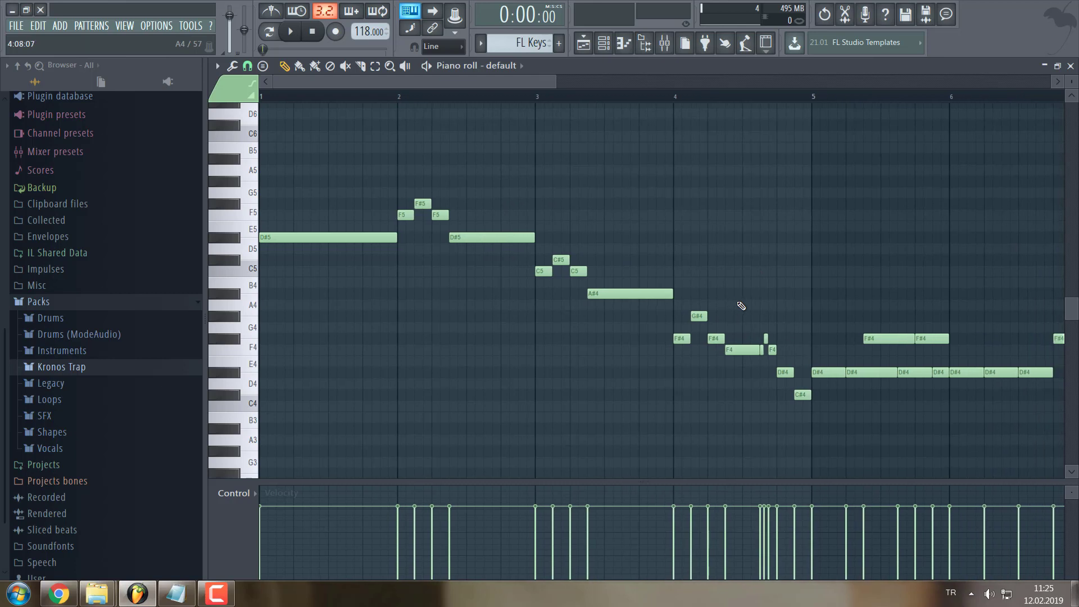
# Play back the FL Keys pattern's melody in the piano roll, listening through both halves up to bar 12
pyautogui.scroll(-1, 741, 303)
pyautogui.scroll(1, 618, 365)
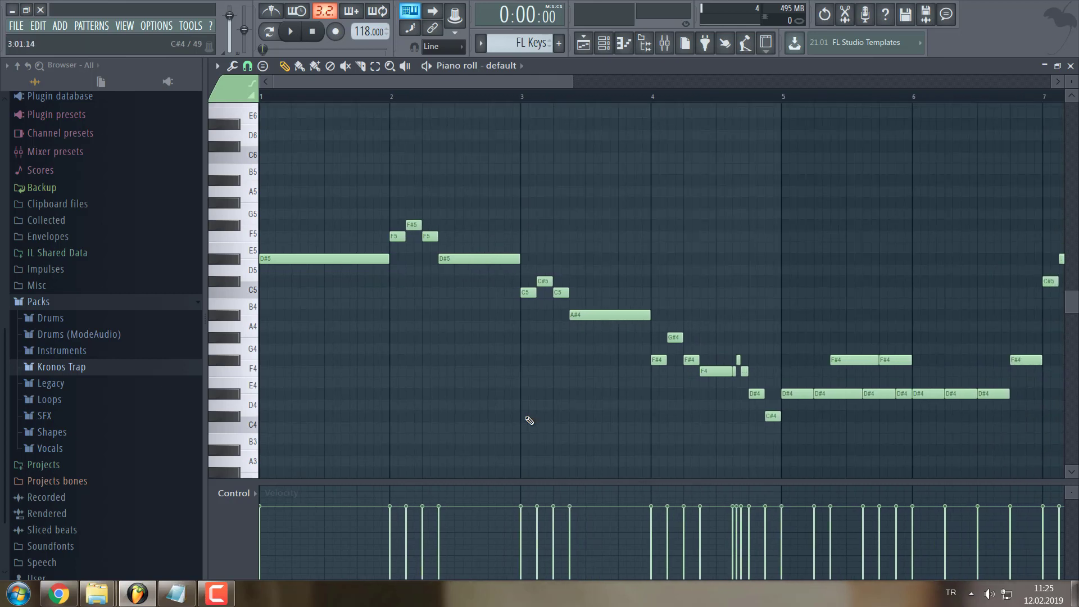
pyautogui.press('space')
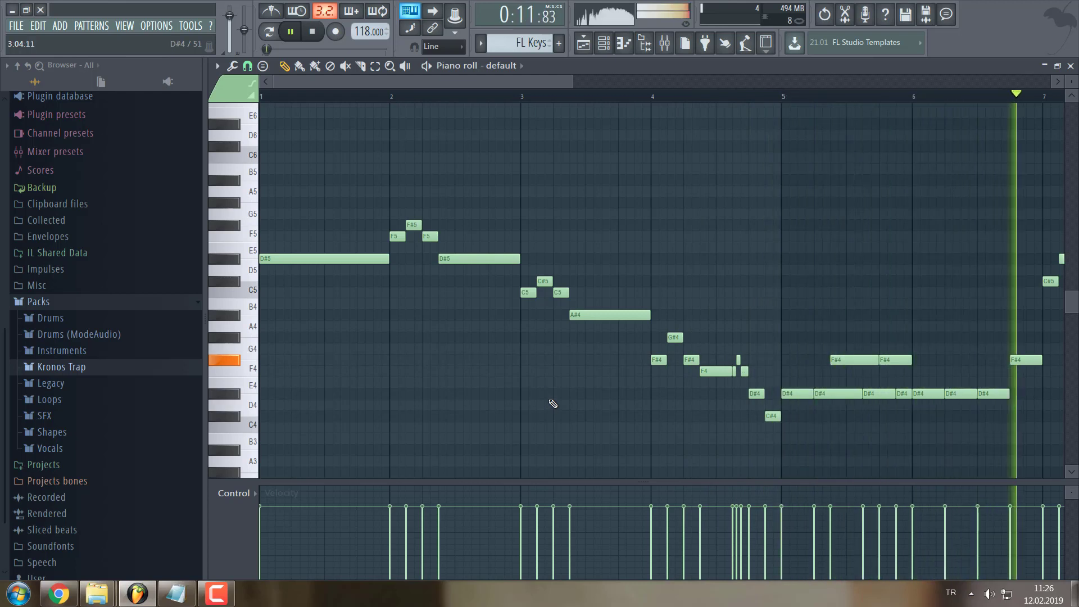
pyautogui.press('space')
pyautogui.hscroll(6, 839, 315)
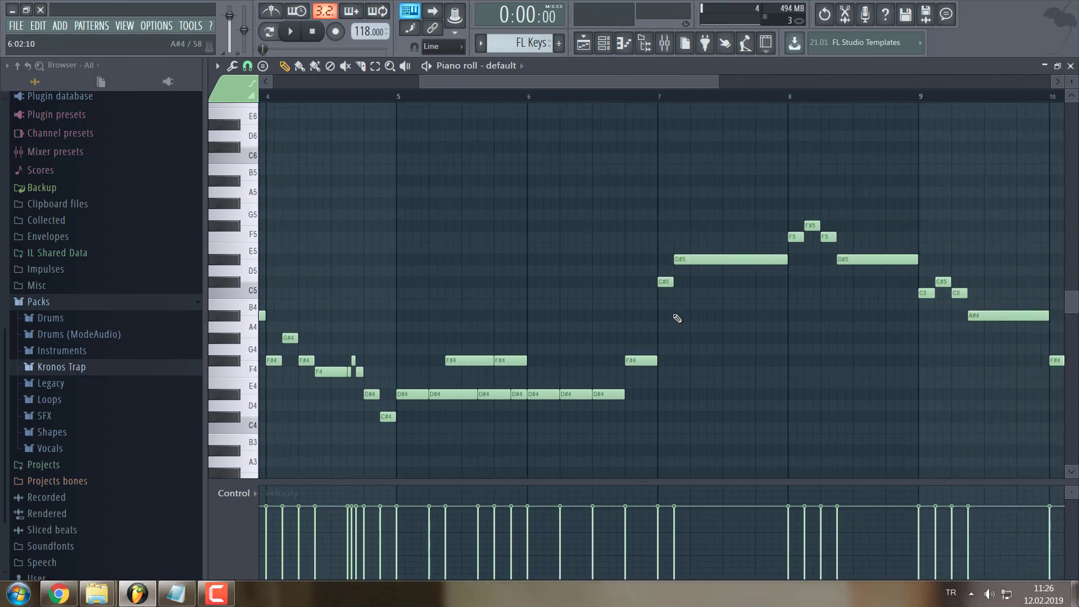
pyautogui.press('space')
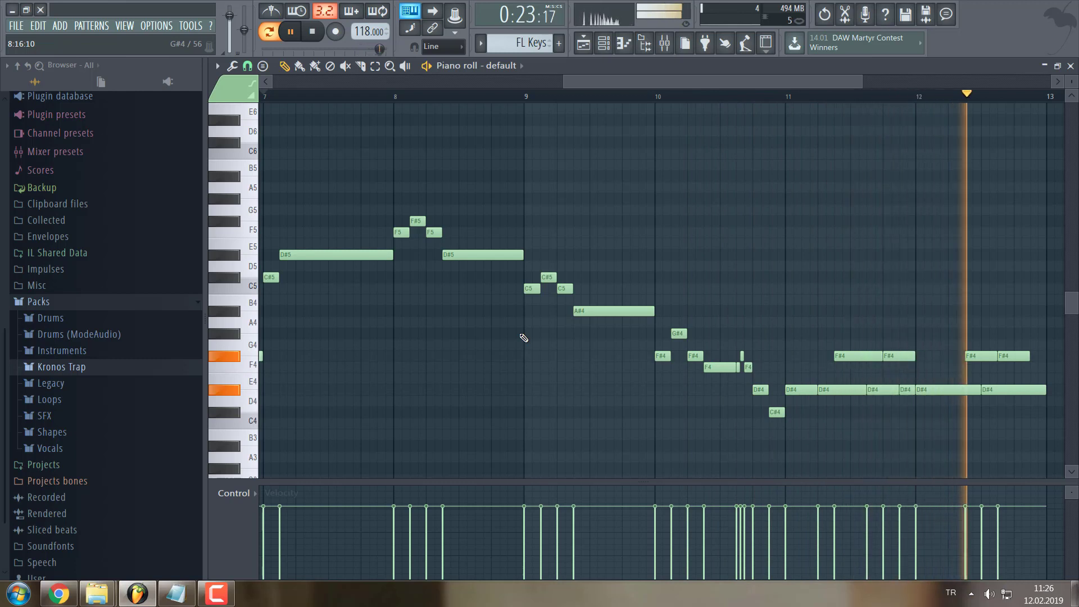
pyautogui.press('space')
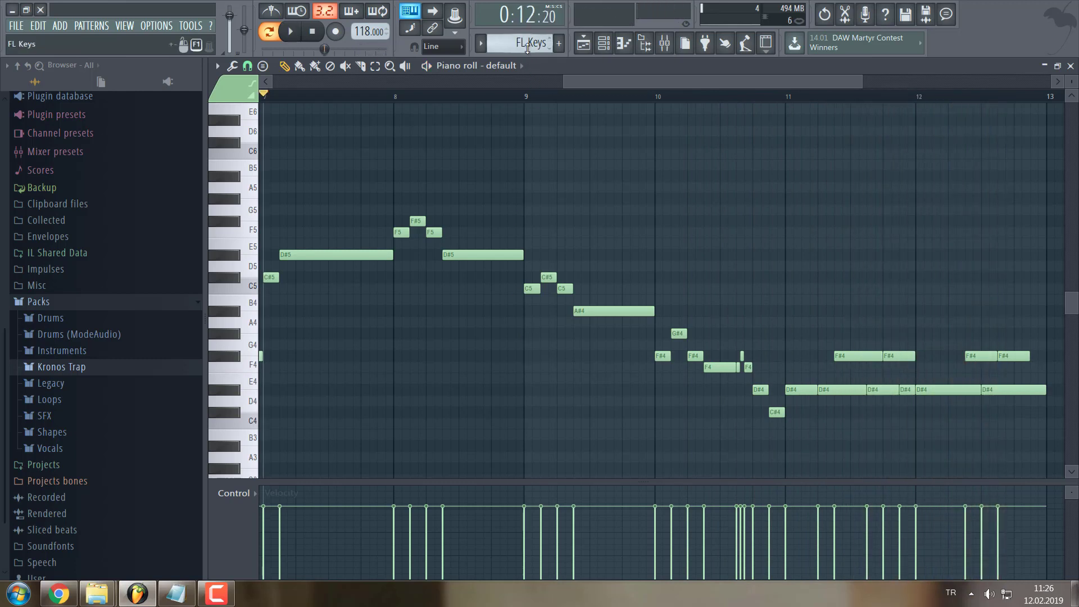
# Switch to the FL Keys #2 pattern and open its notes in the piano roll
pyautogui.scroll(-1, 528, 48)
pyautogui.press('F7')
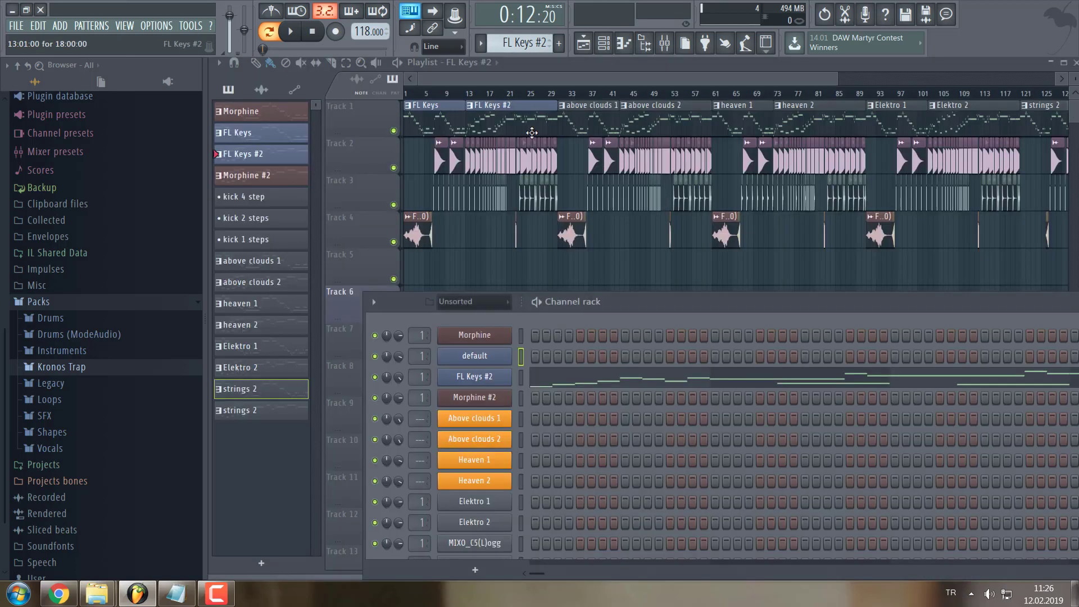
pyautogui.click(523, 374)
# Play the FL Keys #2 melody through to bar 17 with all of its notes in view, and stop playback
pyautogui.press('space')
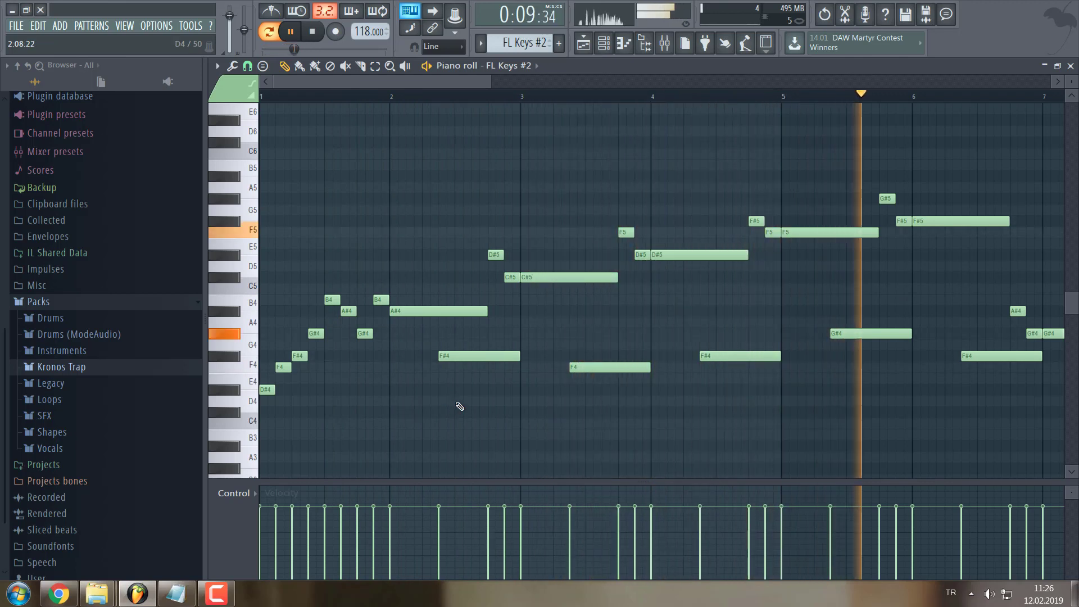
pyautogui.scroll(-4, 462, 406)
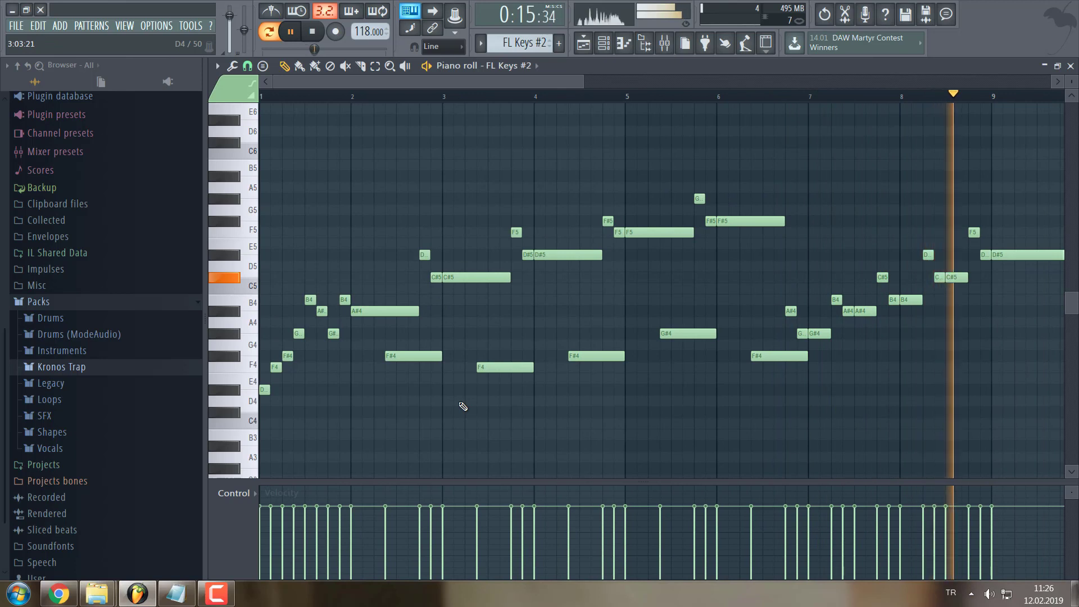
pyautogui.scroll(-3, 463, 406)
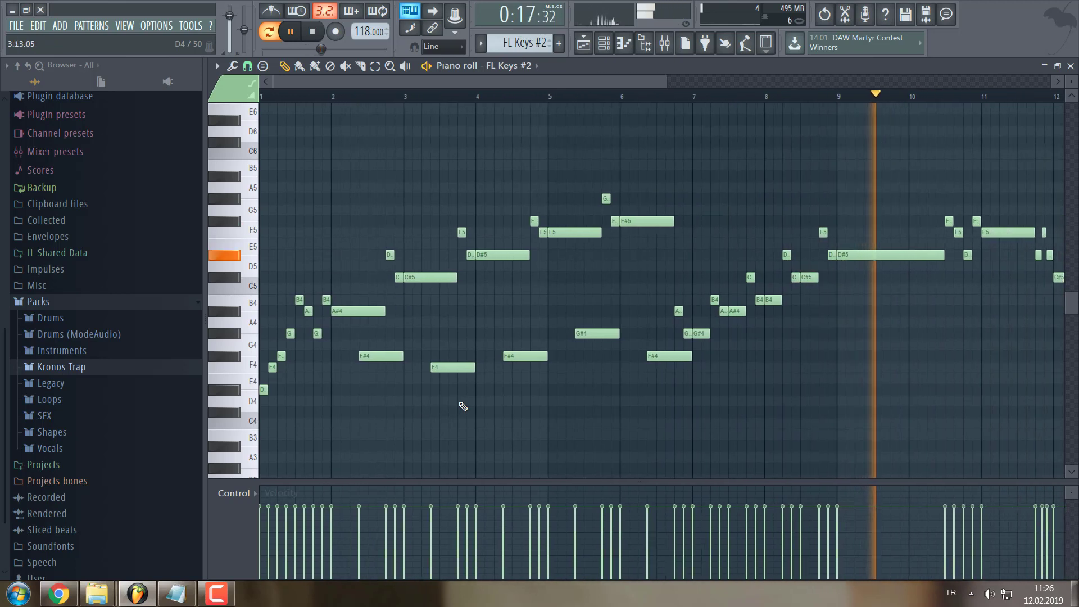
pyautogui.scroll(-2, 463, 406)
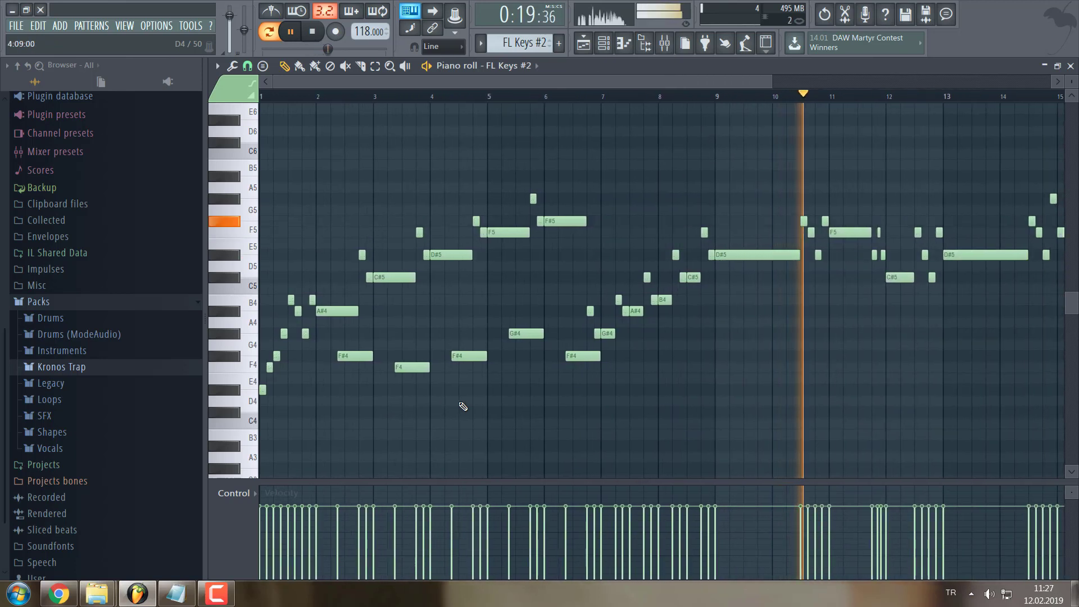
pyautogui.scroll(-1, 463, 406)
pyautogui.scroll(-1, 463, 406)
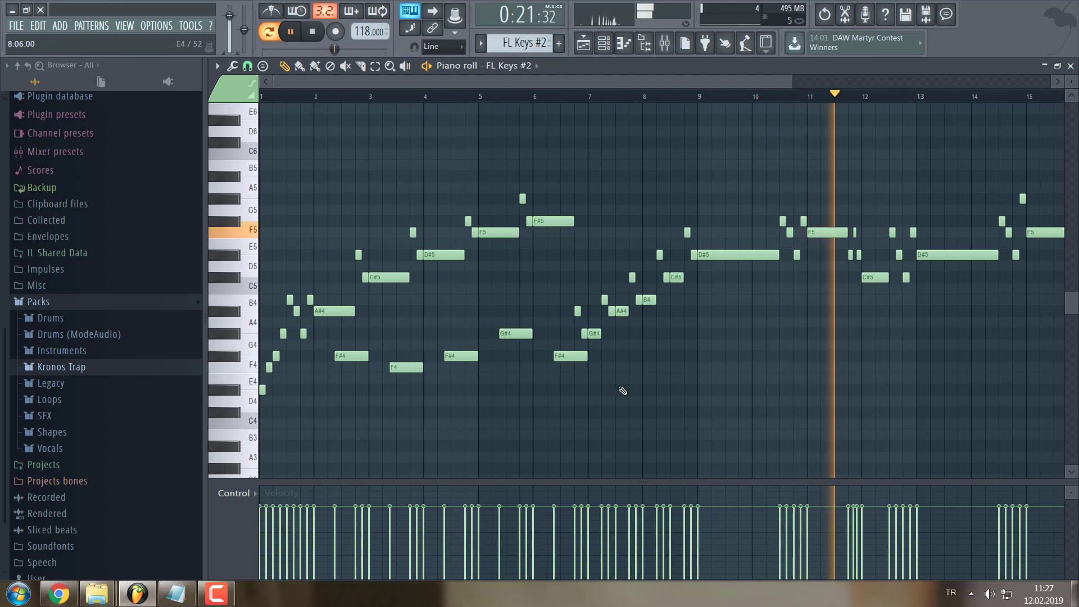
pyautogui.scroll(-1, 601, 396)
pyautogui.scroll(-1, 601, 395)
pyautogui.scroll(-1, 602, 395)
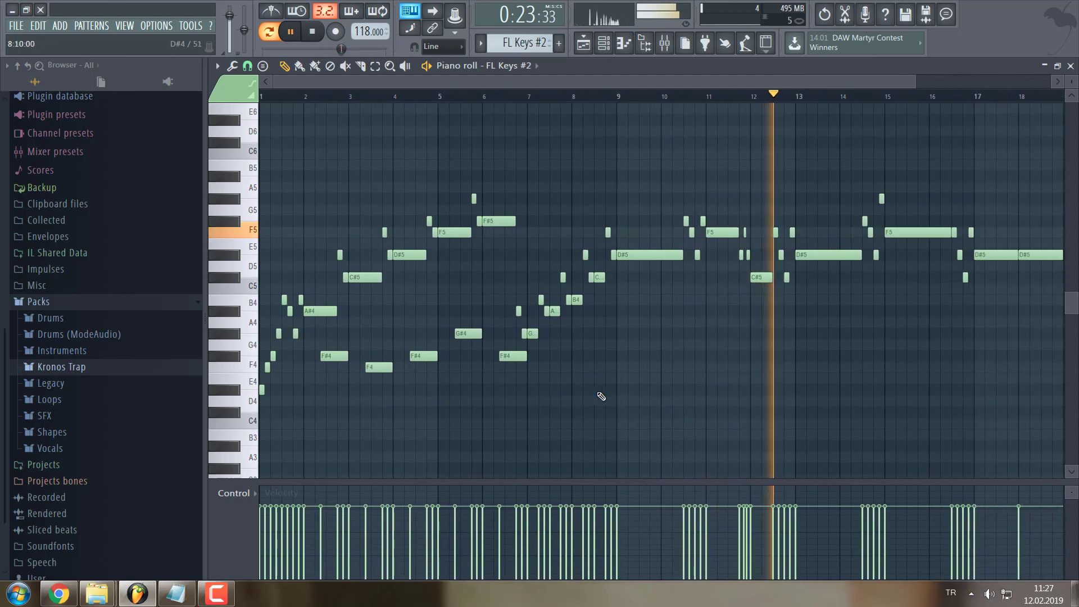
pyautogui.scroll(1, 629, 393)
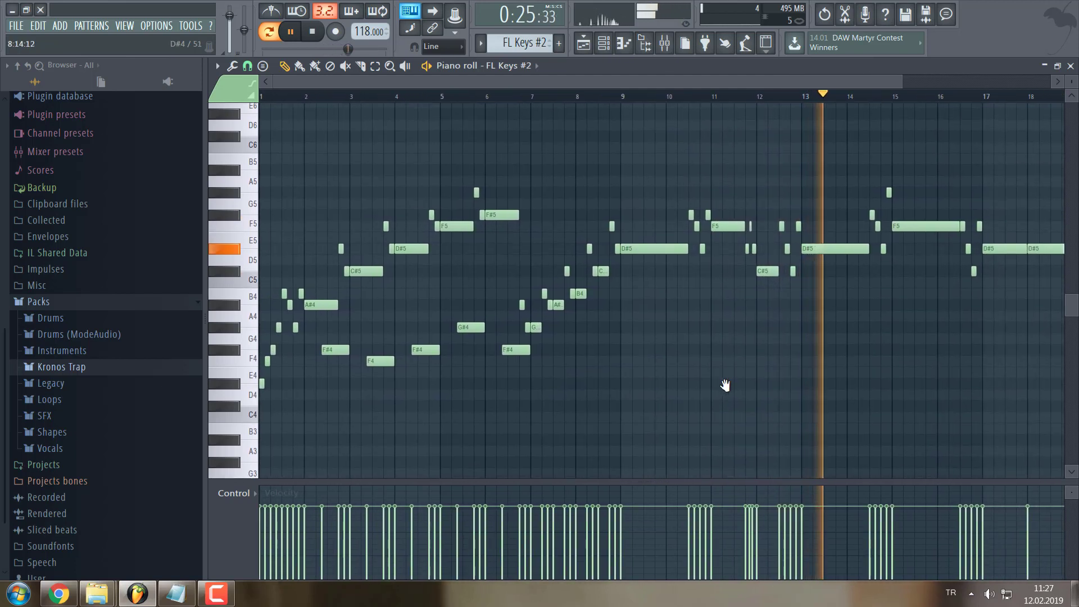
pyautogui.scroll(-1, 721, 393)
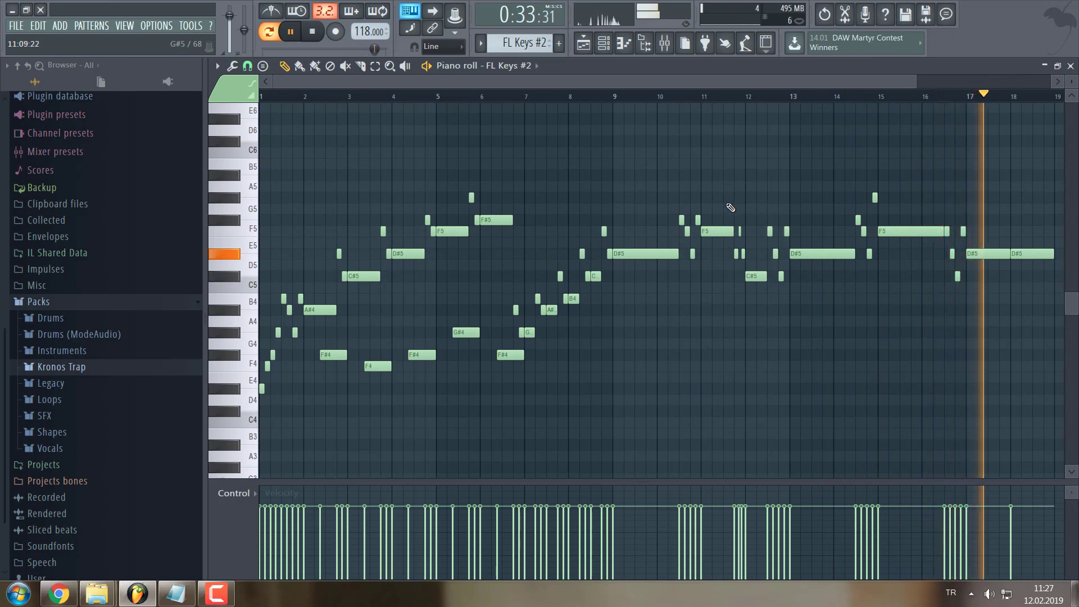
pyautogui.press('space')
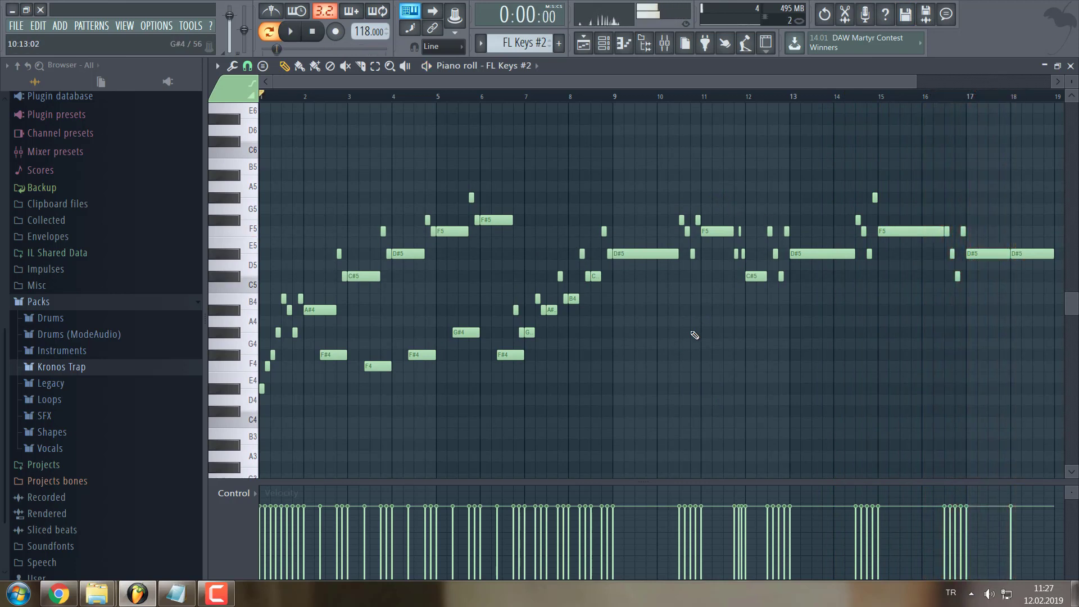
# Examine the FL Keys #2 notes section by section from bar 1 to bar 18, marking playback positions at bars 7 and 12
pyautogui.keyDown('ctrl'); pyautogui.scroll(6, 331, 413); pyautogui.keyUp('ctrl')
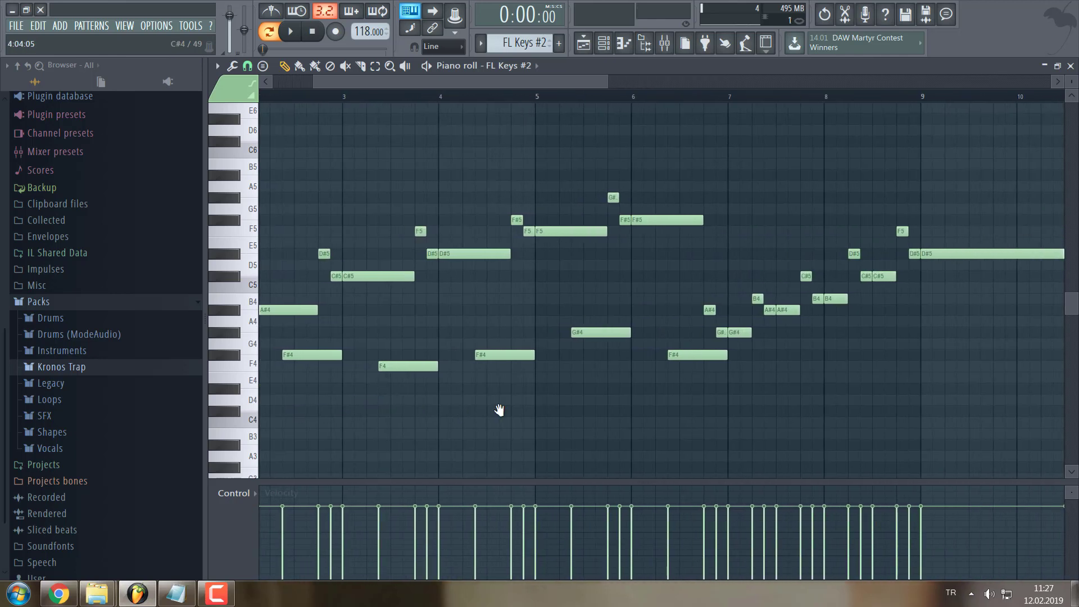
pyautogui.scroll(-2, 987, 378)
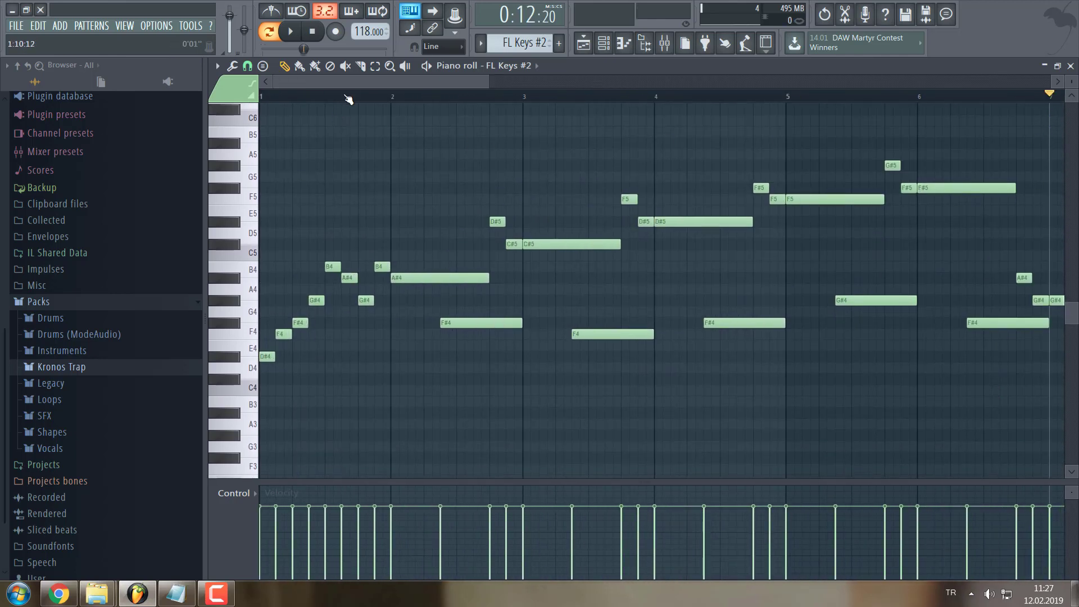
pyautogui.moveTo(349, 100); pyautogui.dragTo(564, 104)
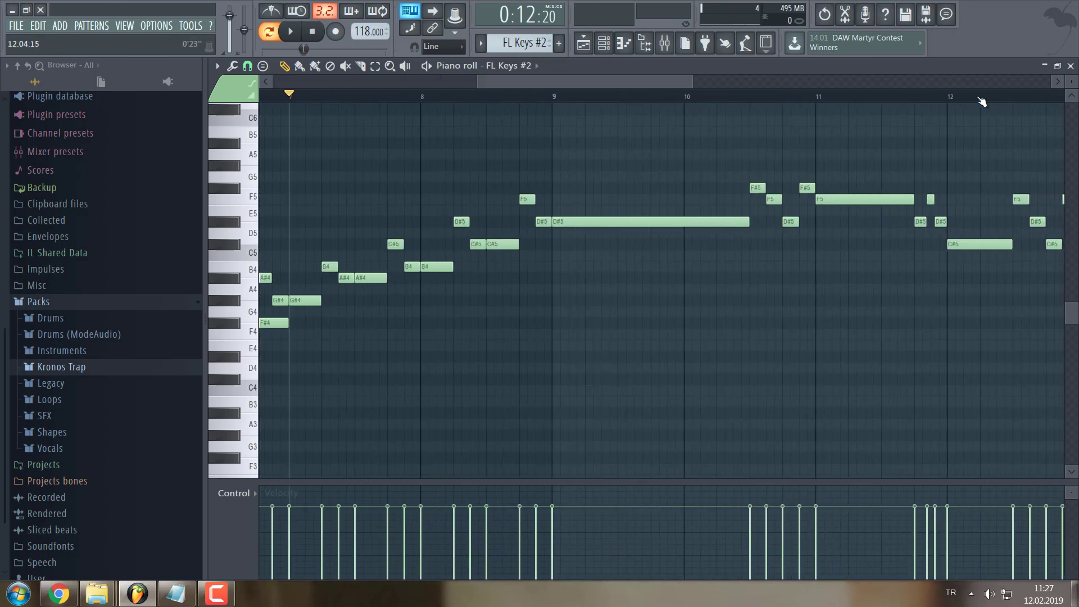
pyautogui.click(951, 96)
pyautogui.moveTo(643, 78)
pyautogui.mouseDown()
pyautogui.moveTo(836, 87)
pyautogui.moveTo(812, 81)
pyautogui.mouseUp()
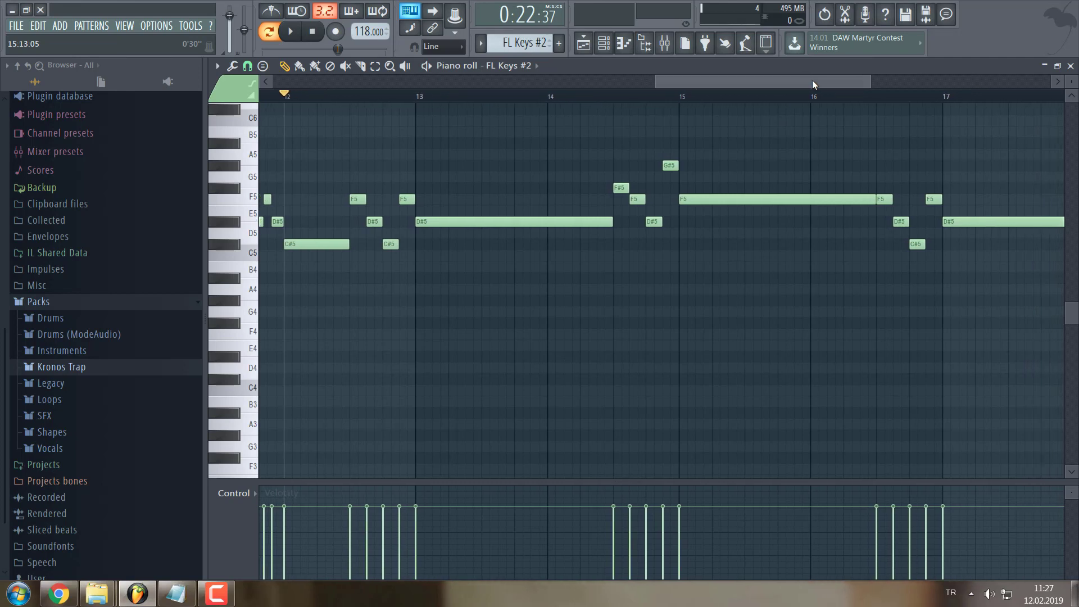
pyautogui.scroll(-2, 787, 137)
pyautogui.scroll(-2, 725, 285)
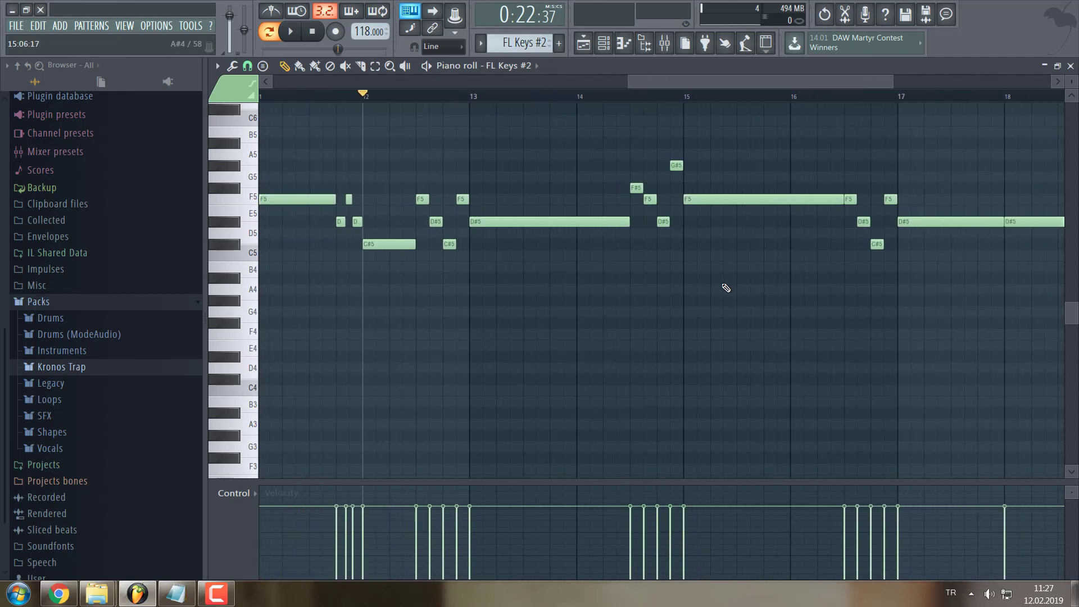
pyautogui.moveTo(746, 82); pyautogui.dragTo(778, 82)
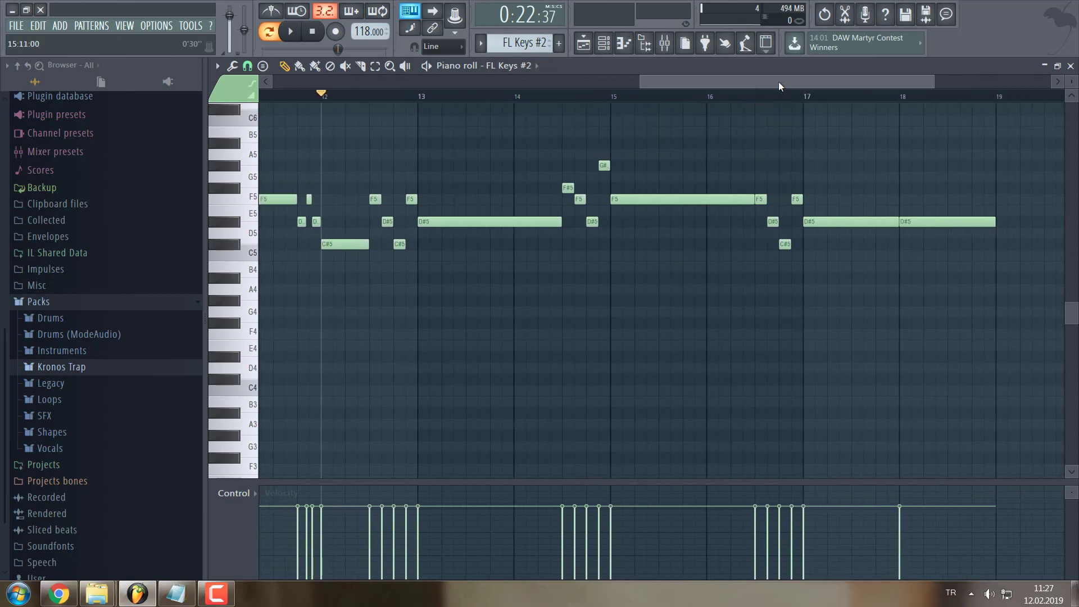
# Return to the playlist alone and inspect the sample settings of the first 808 Bass (18) clip on Track 2
pyautogui.press('F7')
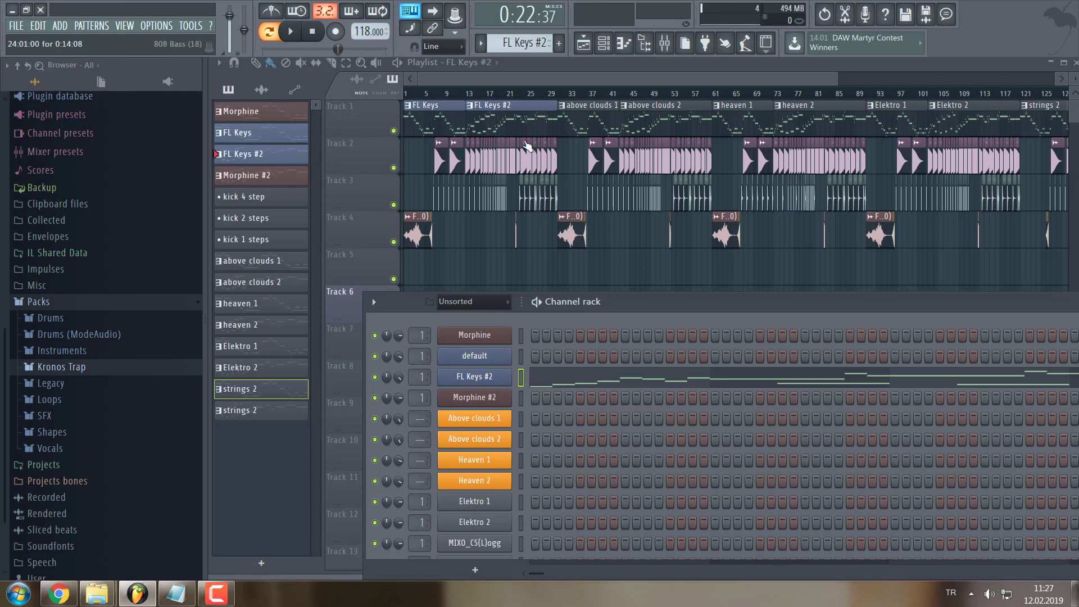
pyautogui.press('F6')
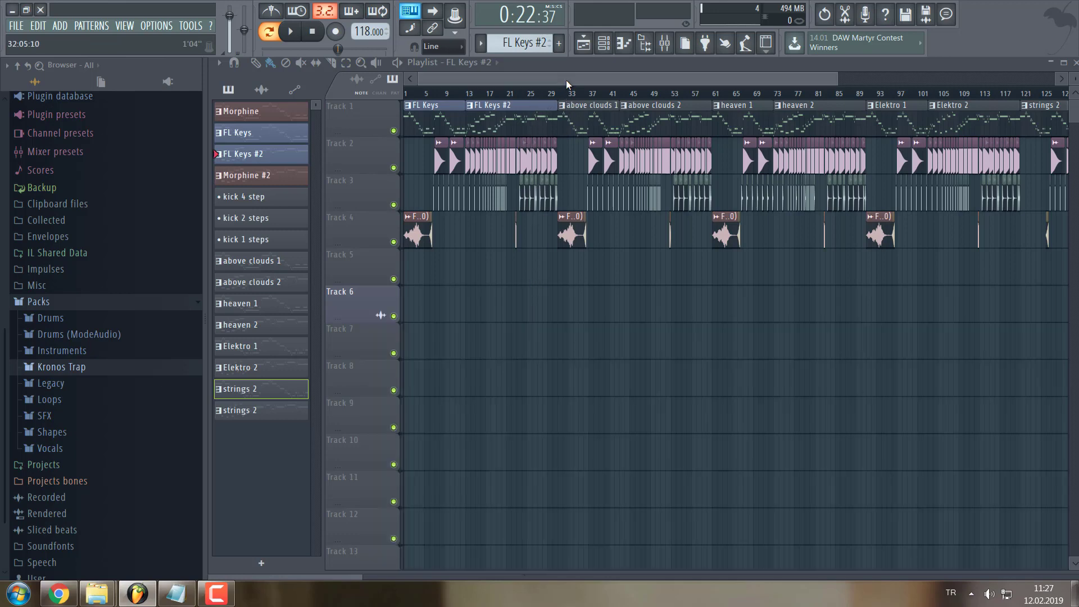
pyautogui.scroll(6, 472, 171)
pyautogui.scroll(3, 472, 172)
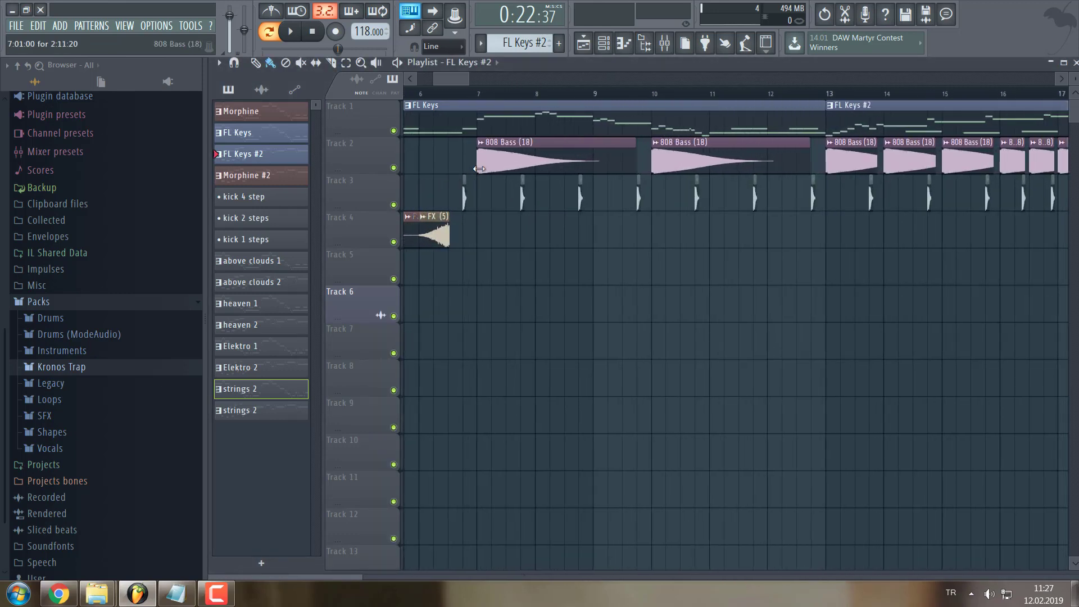
pyautogui.doubleClick(554, 168)
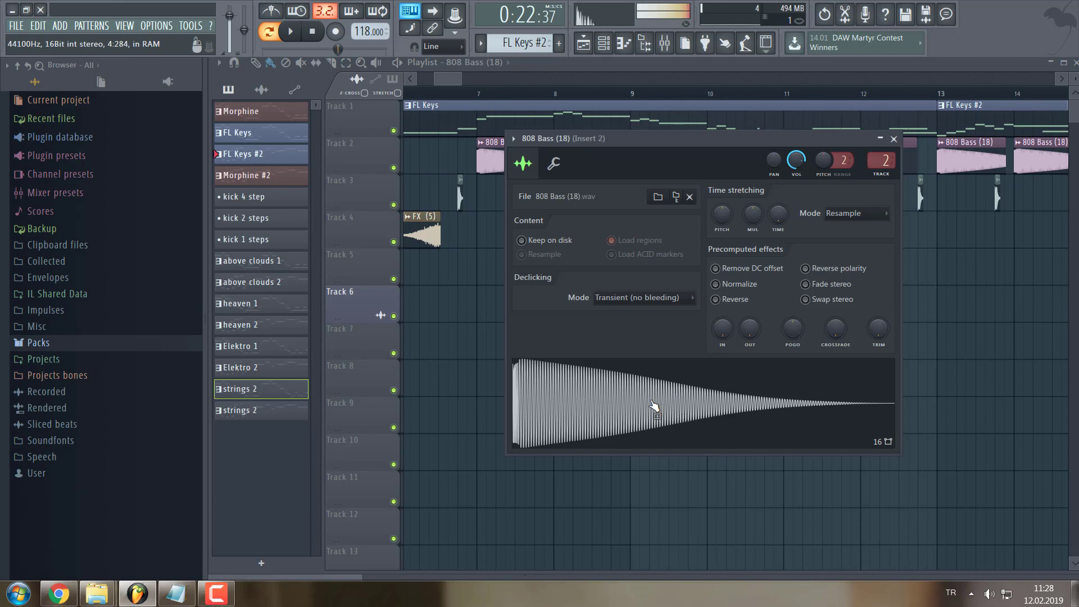
pyautogui.click(893, 139)
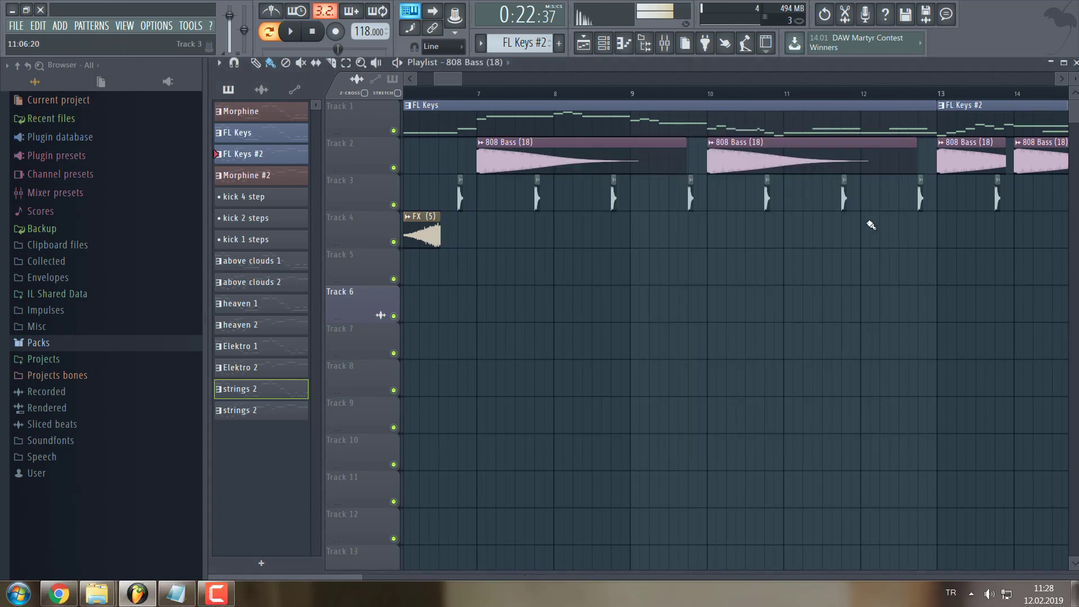
# Examine the rapid 808 Bass (18) repeats around bar 21 on Track 2 and check the sample settings of one clip
pyautogui.hscroll(8, 590, 301)
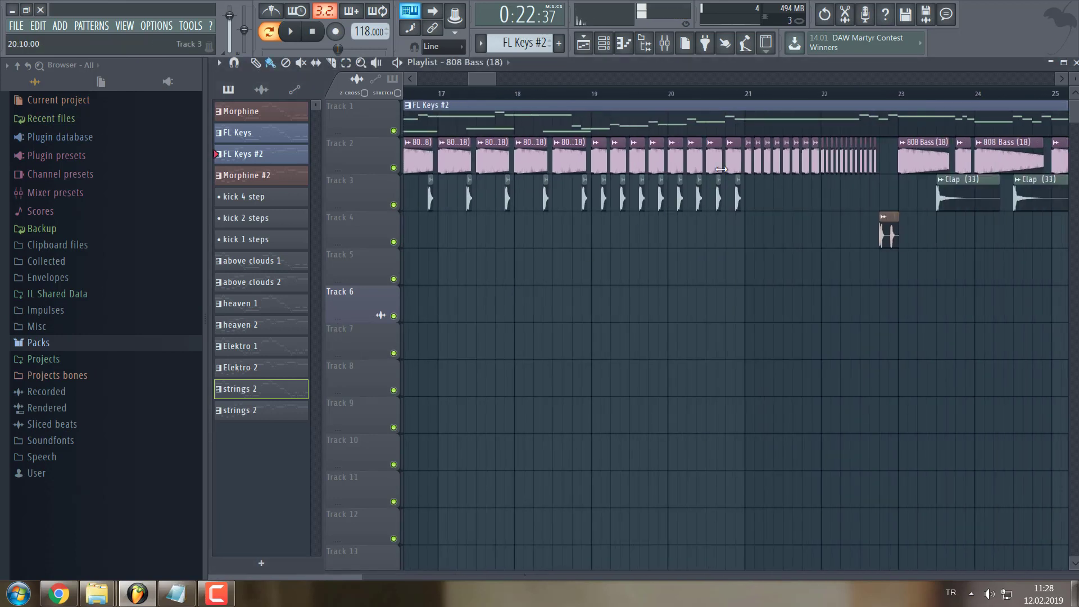
pyautogui.scroll(5, 722, 153)
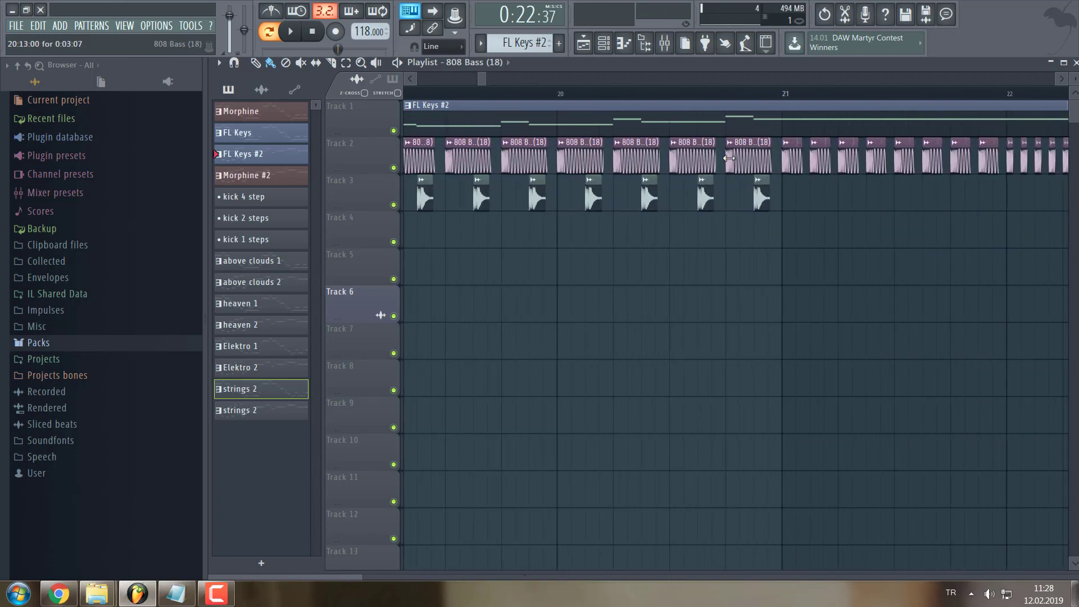
pyautogui.scroll(3, 736, 211)
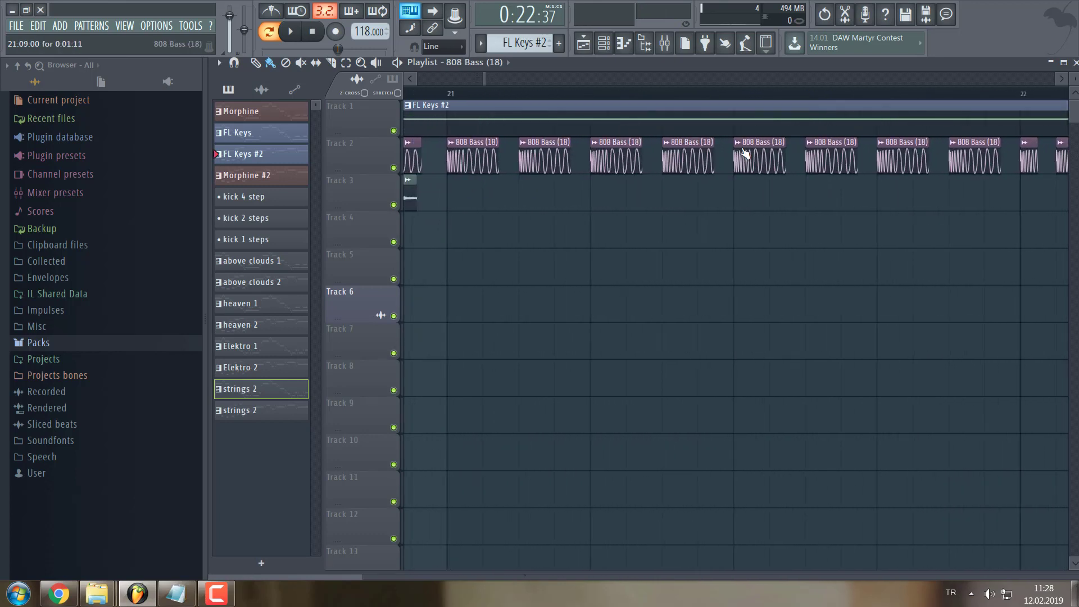
pyautogui.doubleClick(763, 157)
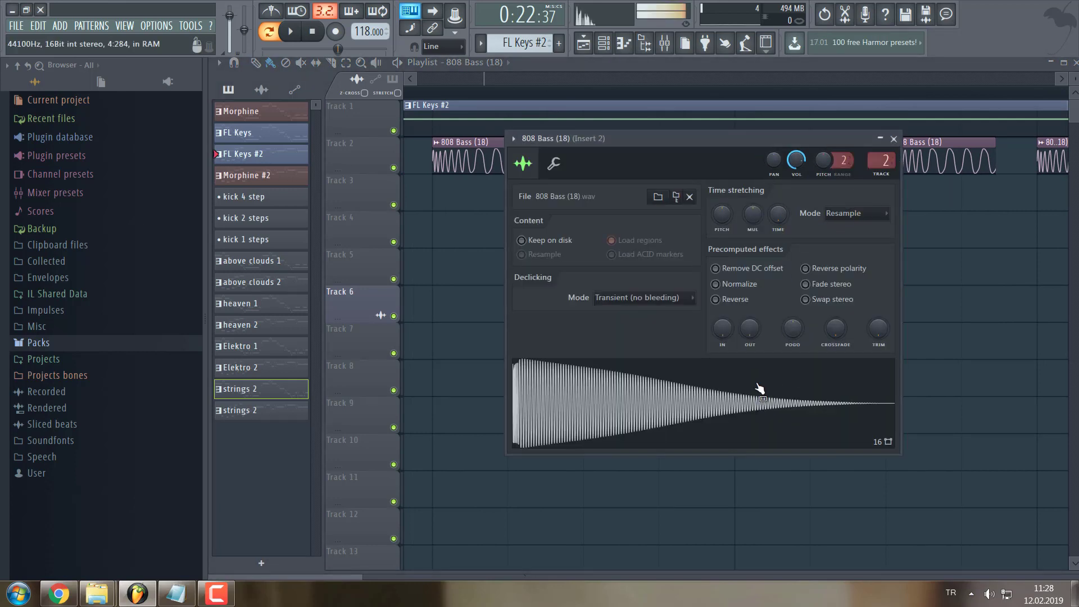
pyautogui.click(894, 139)
# Review the whole playlist arrangement from the opening FL Keys section to the closing FL Keys #2 section
pyautogui.scroll(-8, 735, 318)
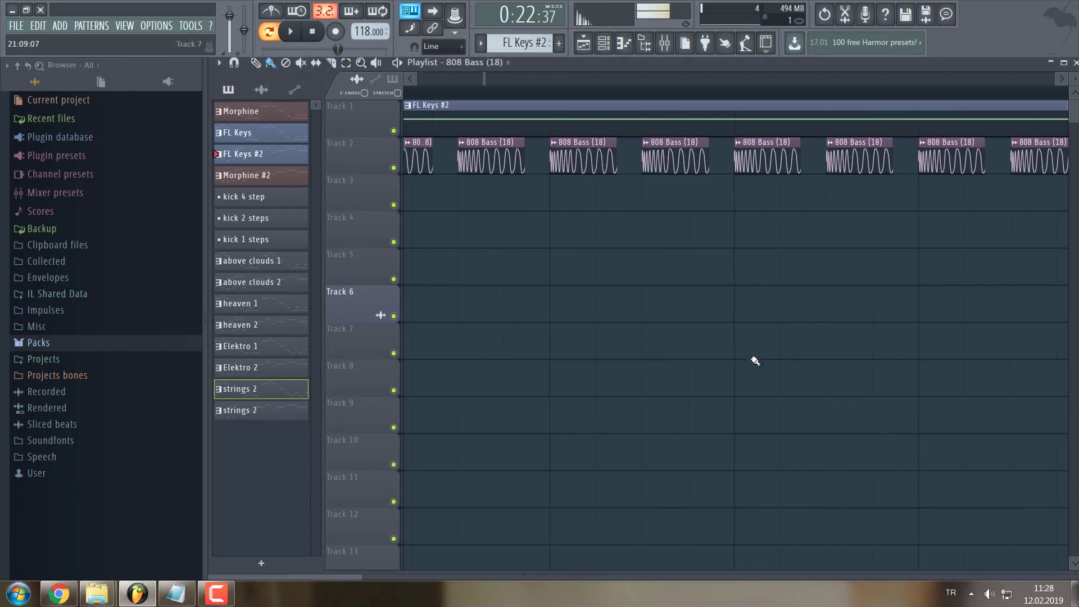
pyautogui.scroll(-4, 740, 384)
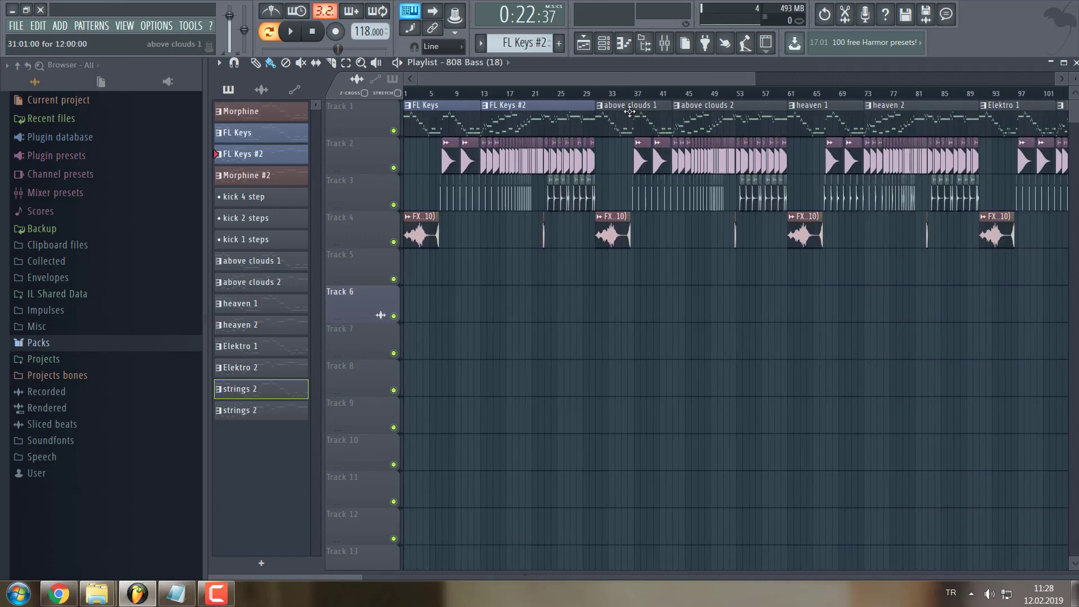
pyautogui.hscroll(5, 885, 177)
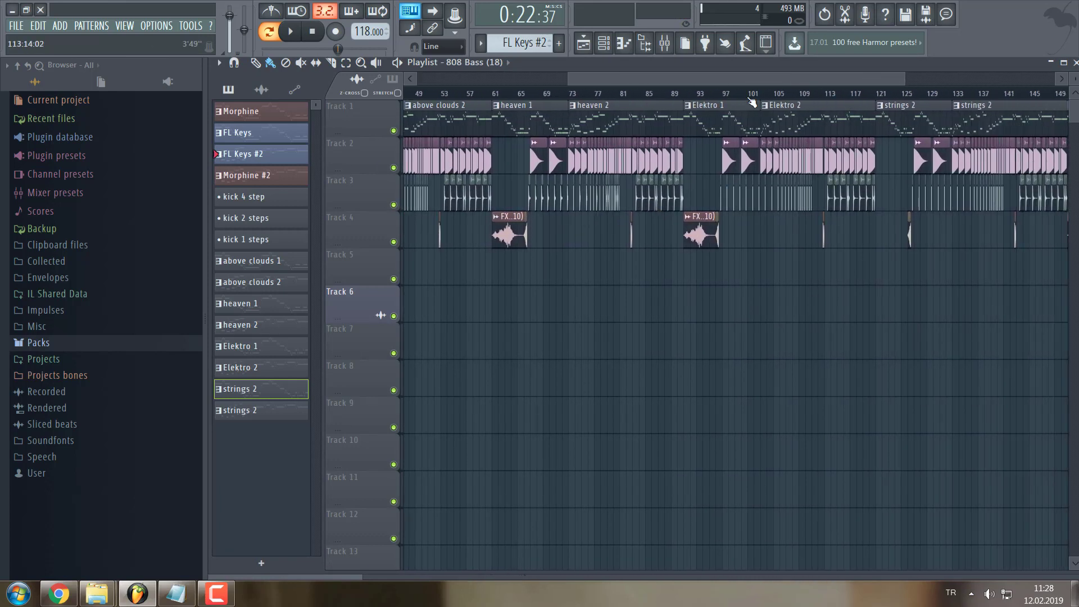
pyautogui.hscroll(6, 849, 183)
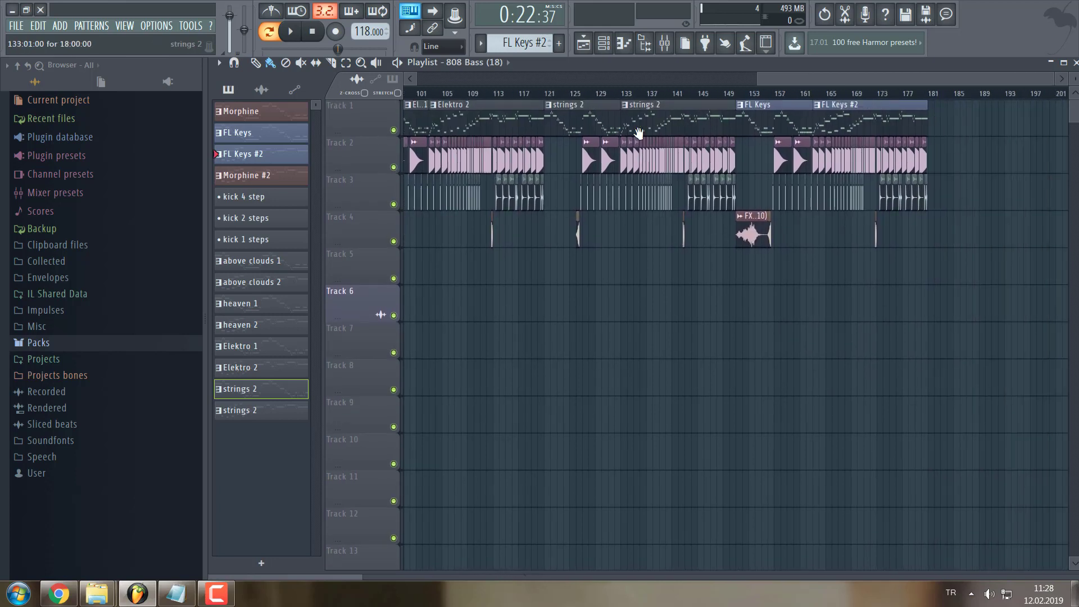
pyautogui.hscroll(-10, 583, 287)
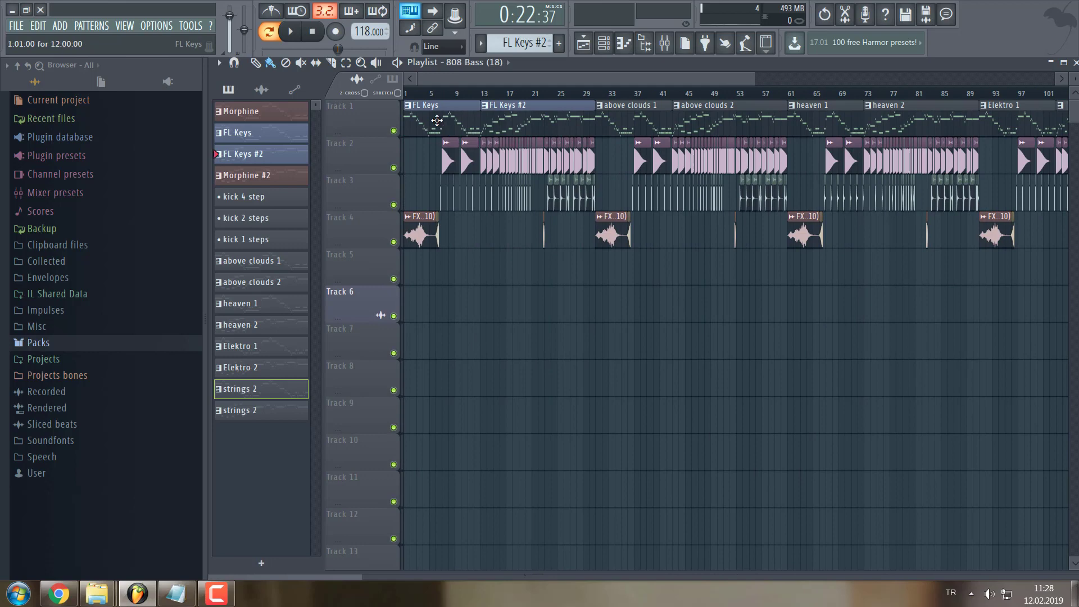
# Review the FL Keys notes in the piano roll and return to the playlist and channel rack
pyautogui.doubleClick(436, 119)
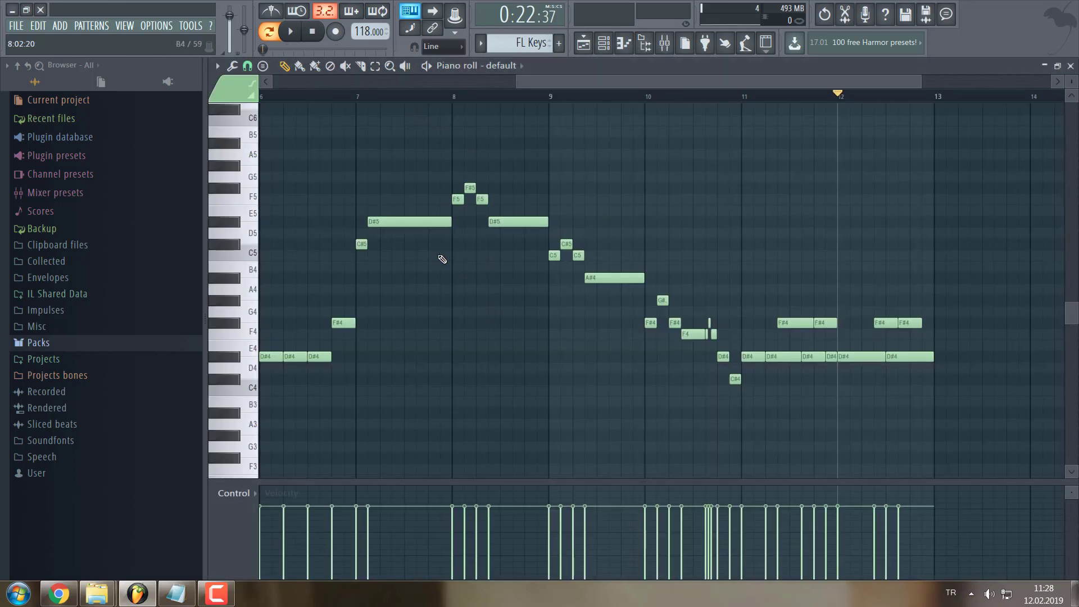
pyautogui.scroll(3, 663, 313)
pyautogui.press('F7')
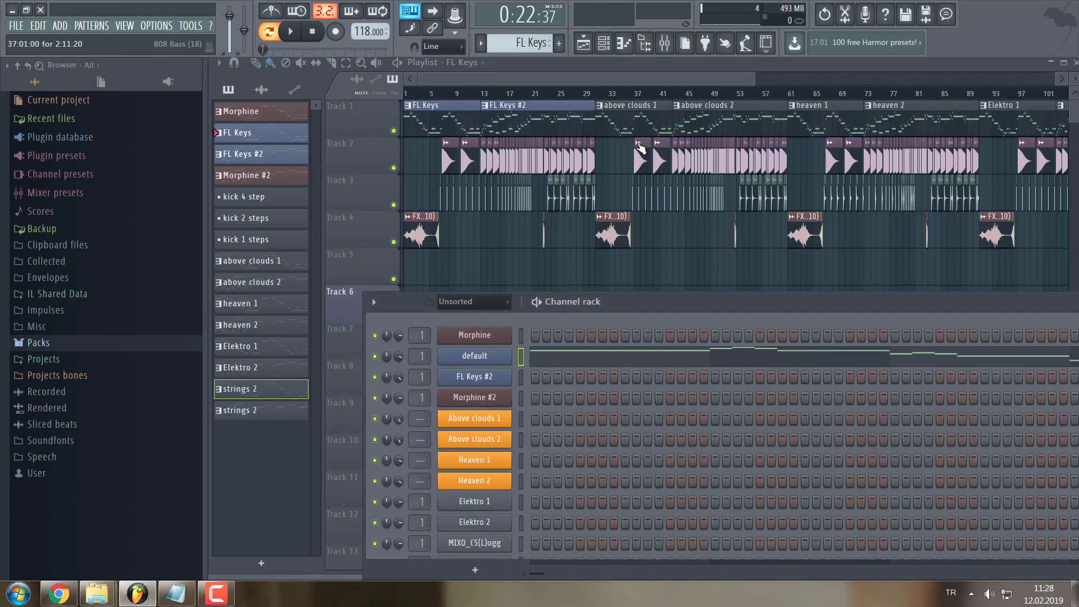
# Play back the above clouds 1 pattern and the heaven 1 pattern one after the other
pyautogui.click(521, 423)
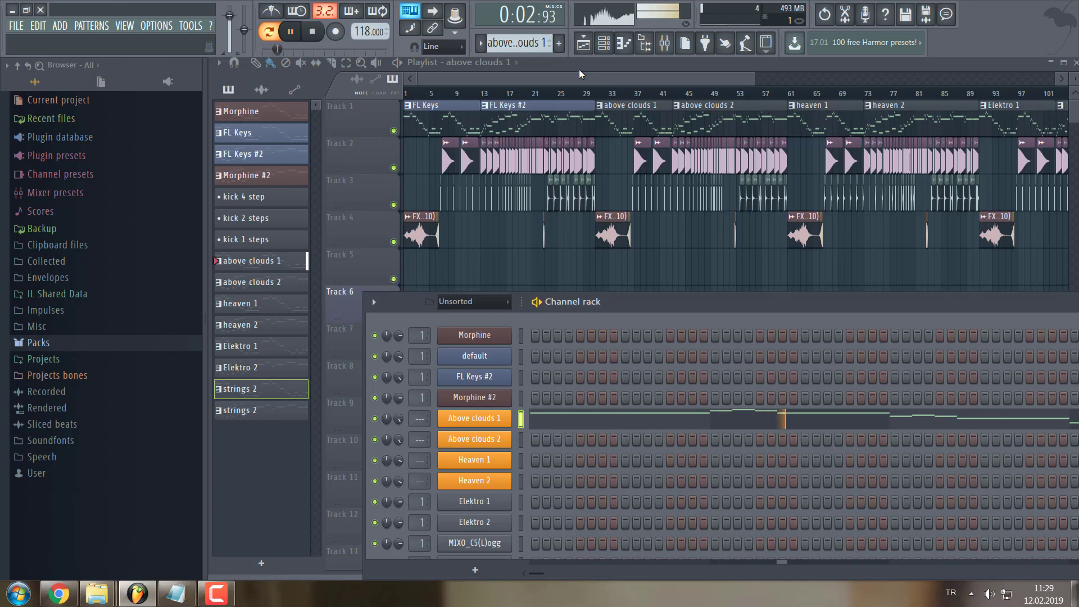
pyautogui.press('space')
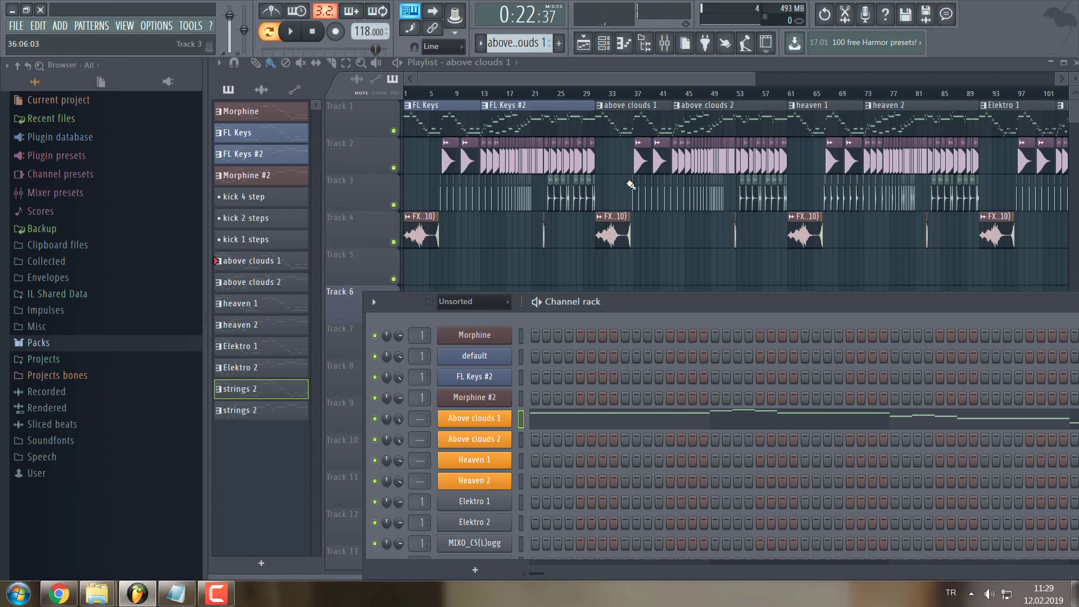
pyautogui.scroll(-2, 523, 44)
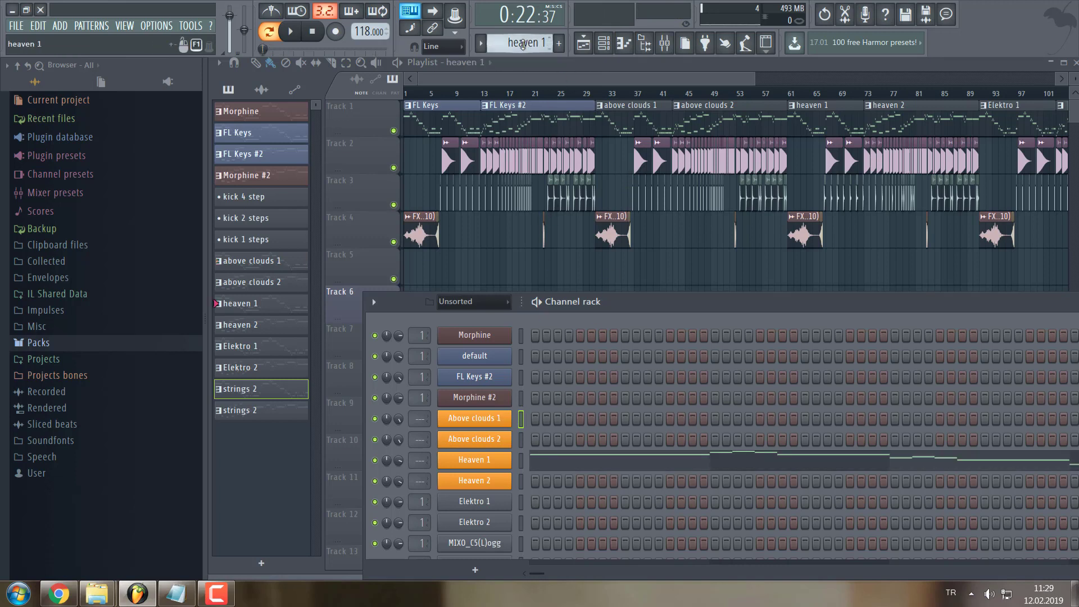
pyautogui.press('space')
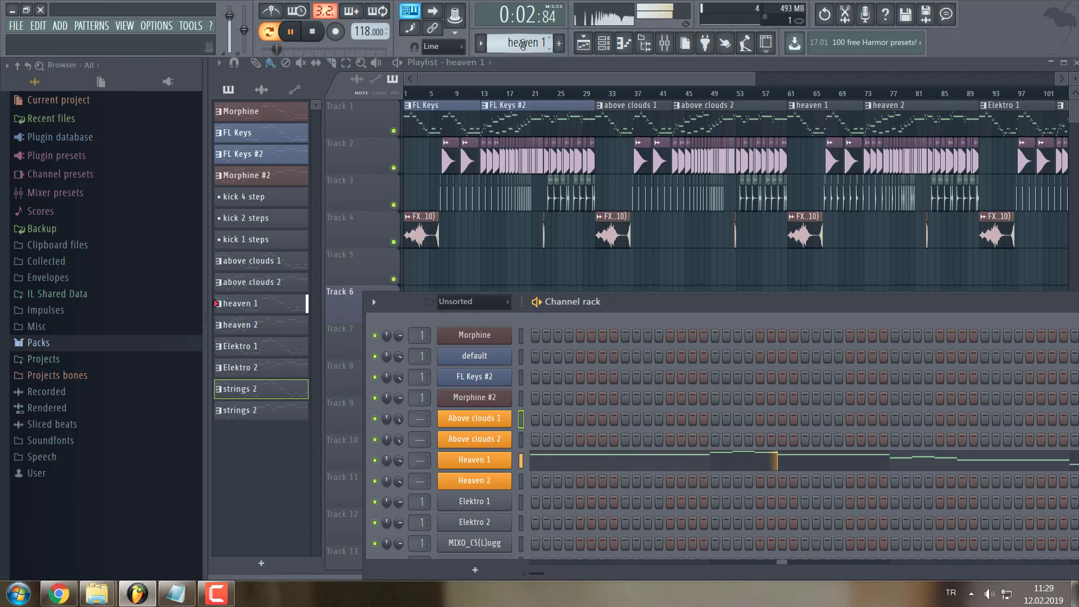
pyautogui.press('space')
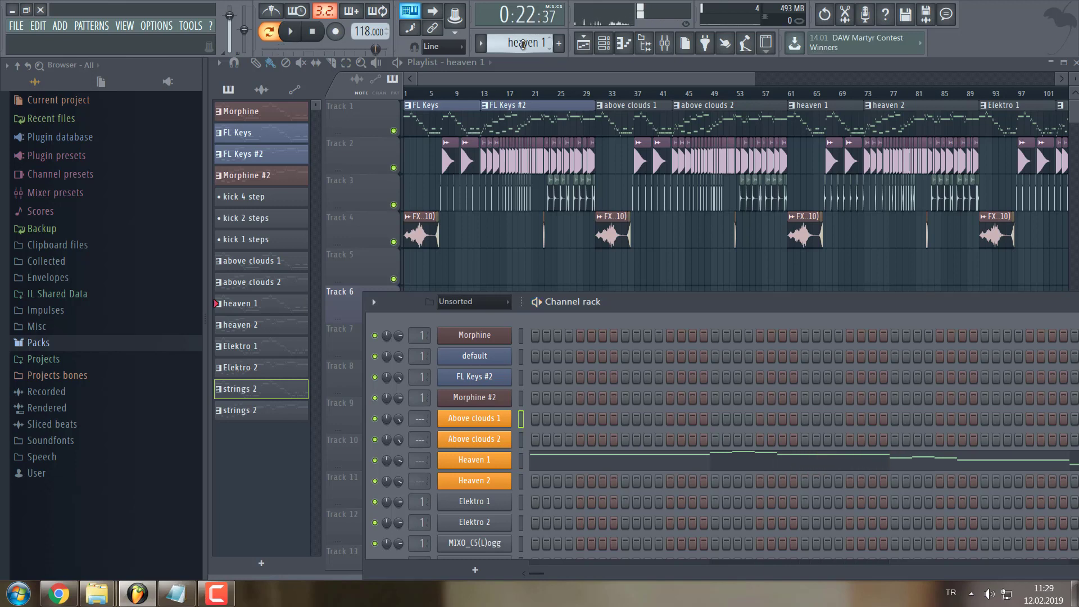
# Switch to the Elektro 1 pattern and audition its melody
pyautogui.scroll(-2, 523, 45)
pyautogui.press('space')
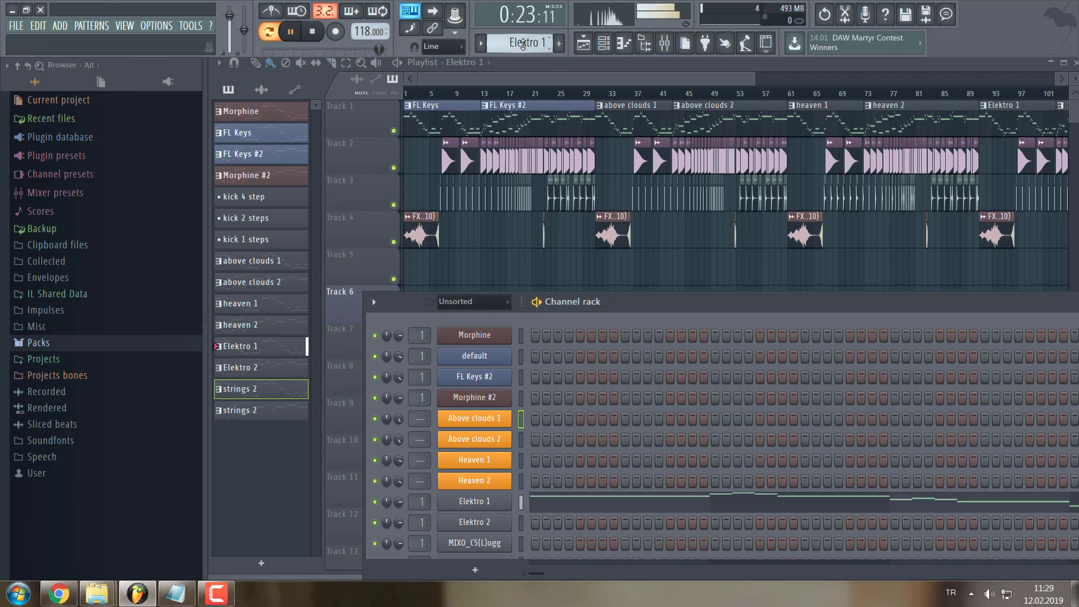
pyautogui.press('space')
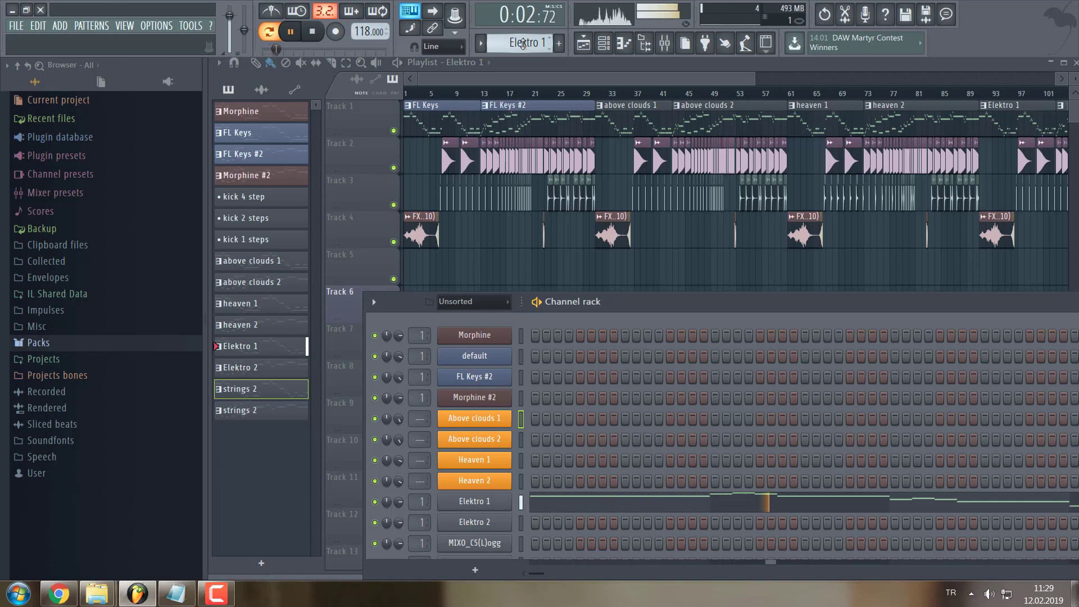
pyautogui.press('space')
# Select the strings 2 pattern and preview the MIXO_C5(L)ogg sample from the Strings folder of the Legacy orchestral instruments in Packs
pyautogui.scroll(-1, 522, 44)
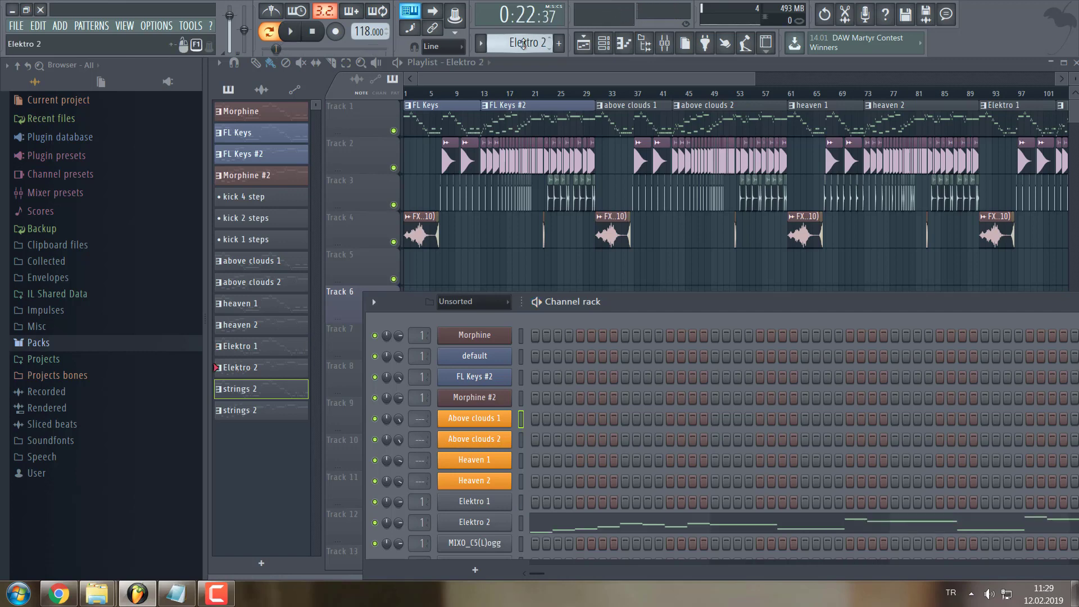
pyautogui.scroll(-1, 522, 44)
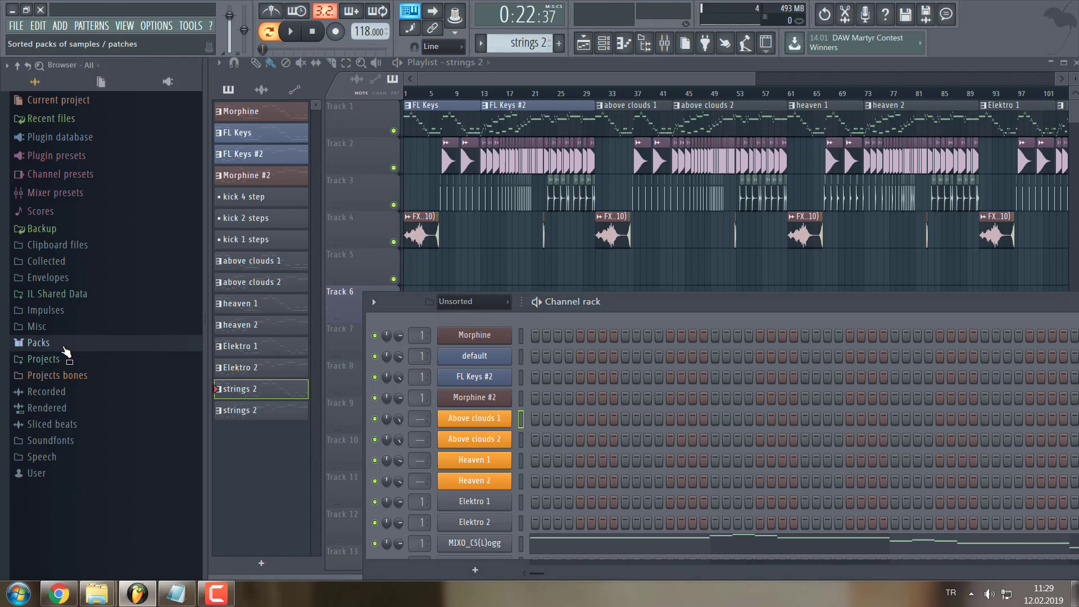
pyautogui.click(95, 344)
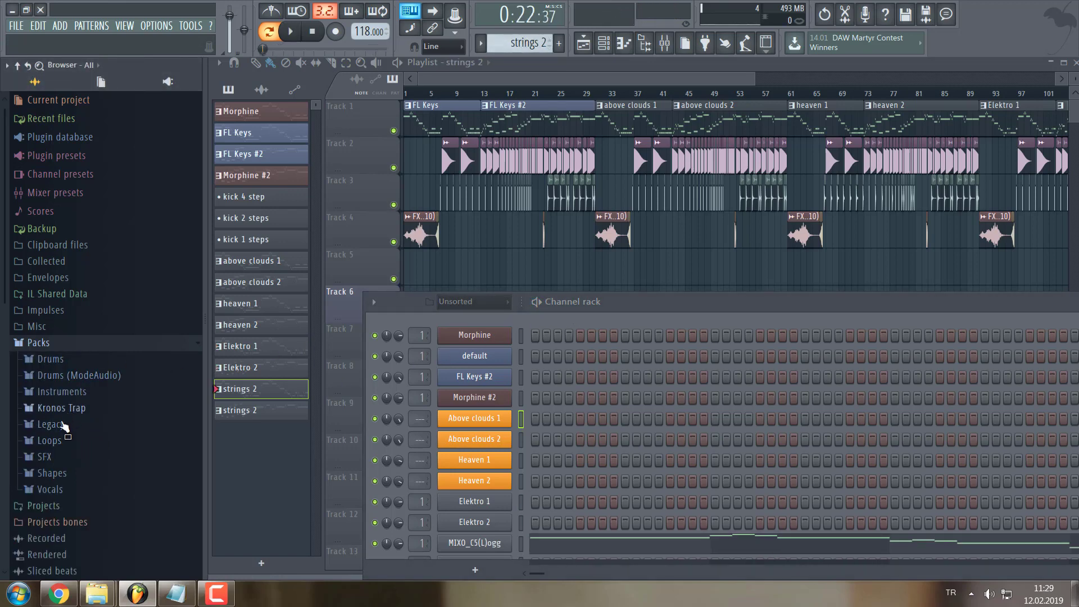
pyautogui.click(51, 425)
pyautogui.click(72, 473)
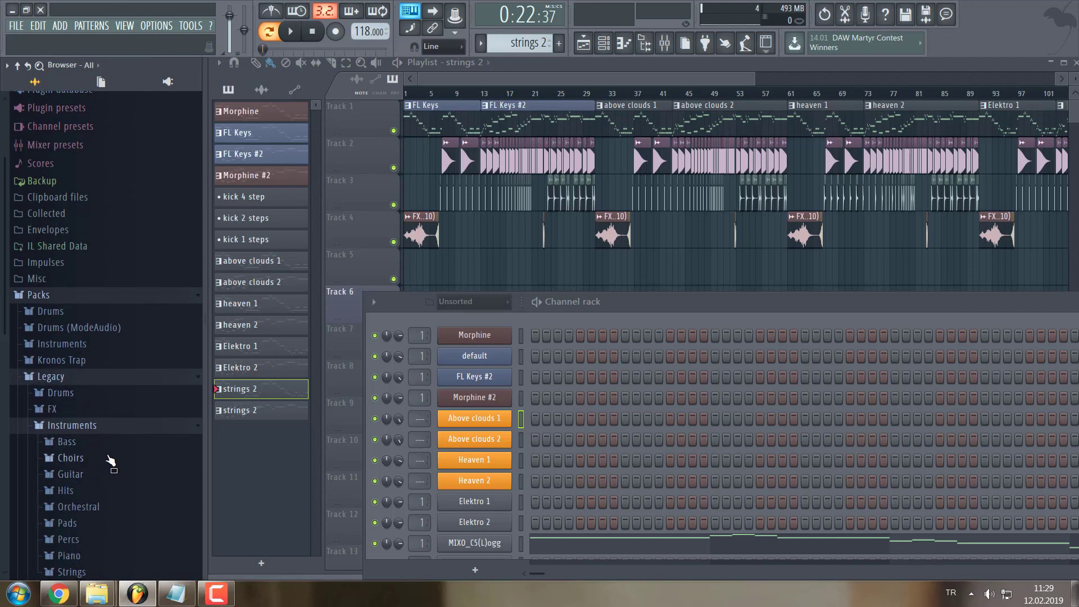
pyautogui.scroll(-5, 85, 393)
pyautogui.click(78, 277)
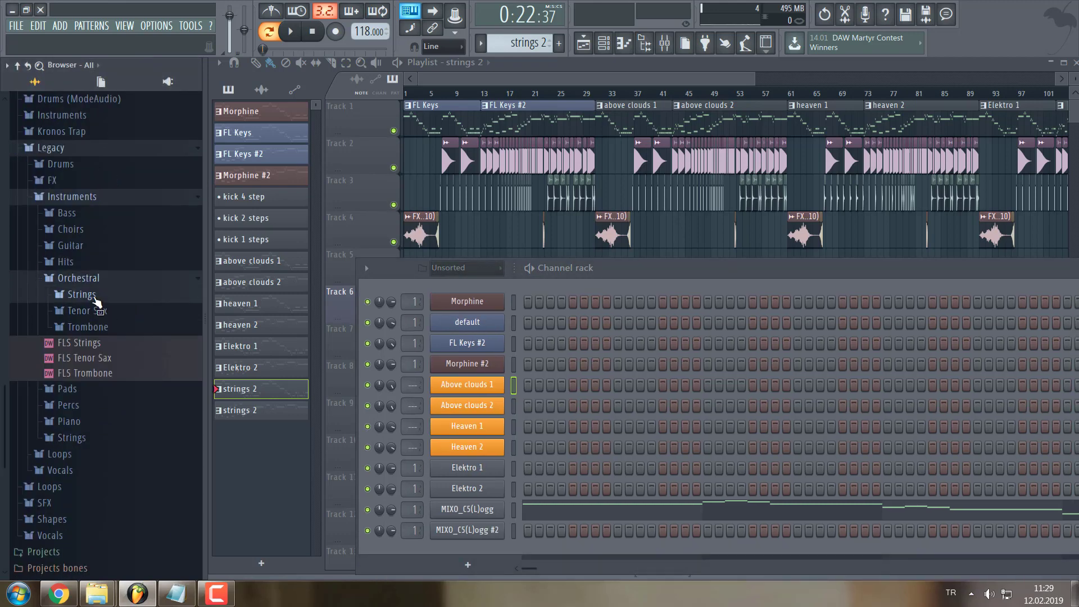
pyautogui.click(76, 294)
pyautogui.click(133, 340)
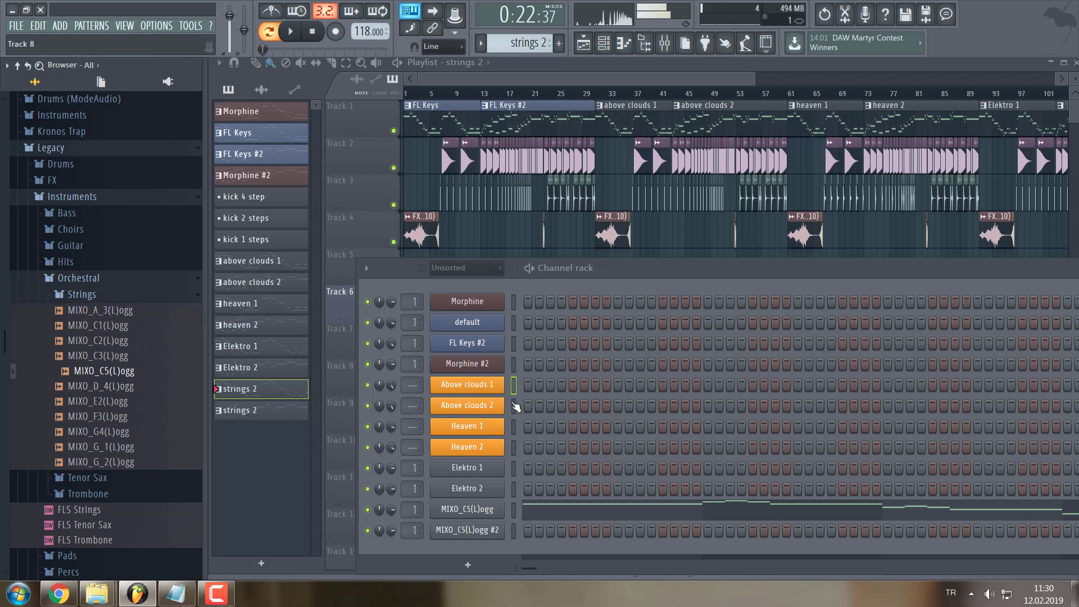
# Play the strings 2 pattern while looking over the closing sections of the playlist, and stop the playback
pyautogui.press('space')
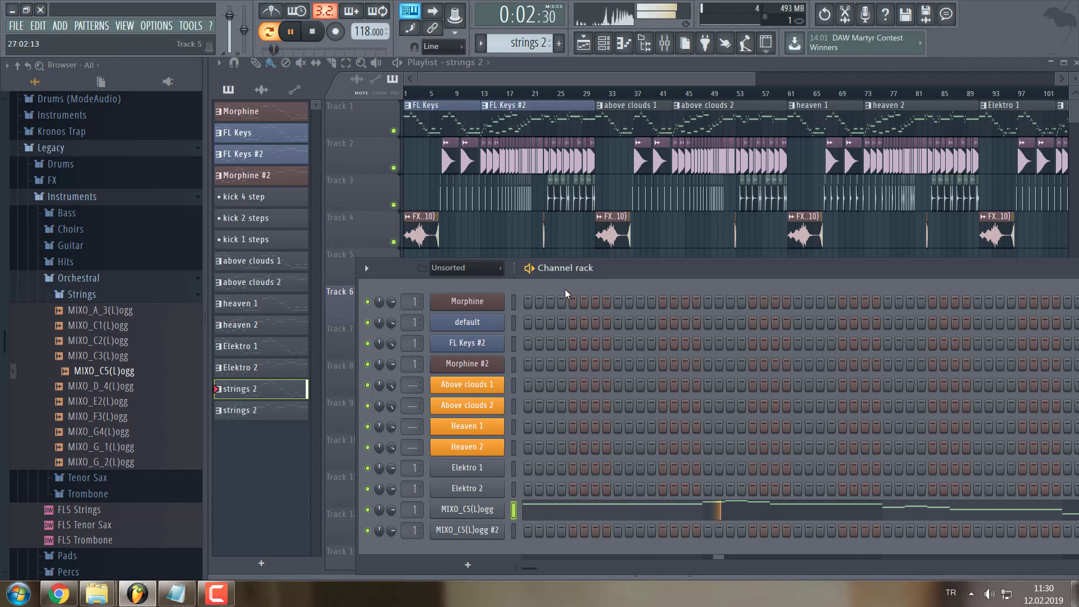
pyautogui.moveTo(593, 78); pyautogui.dragTo(859, 93)
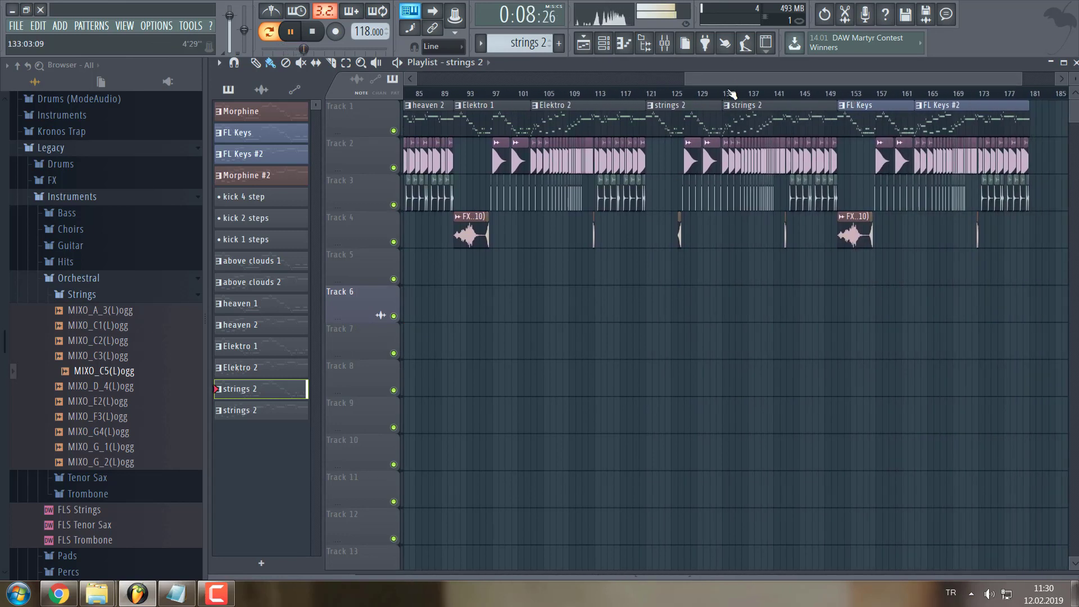
pyautogui.press('space')
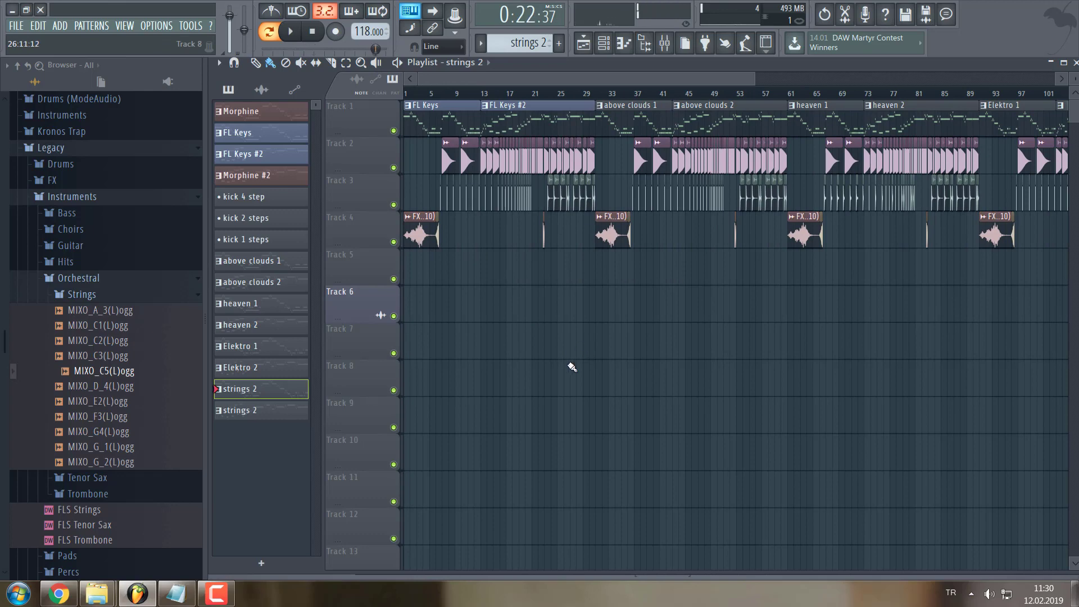
# Inspect the sample settings of the first Clap (3) clip on Track 3 and close them
pyautogui.scroll(-1, 572, 367)
pyautogui.scroll(8, 417, 169)
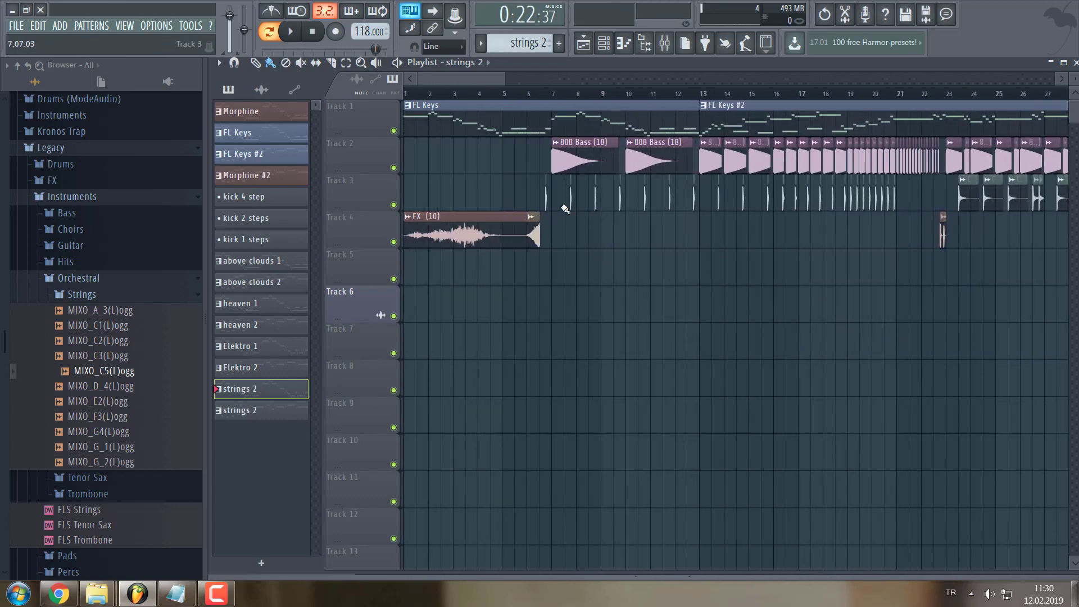
pyautogui.scroll(3, 565, 209)
pyautogui.doubleClick(534, 191)
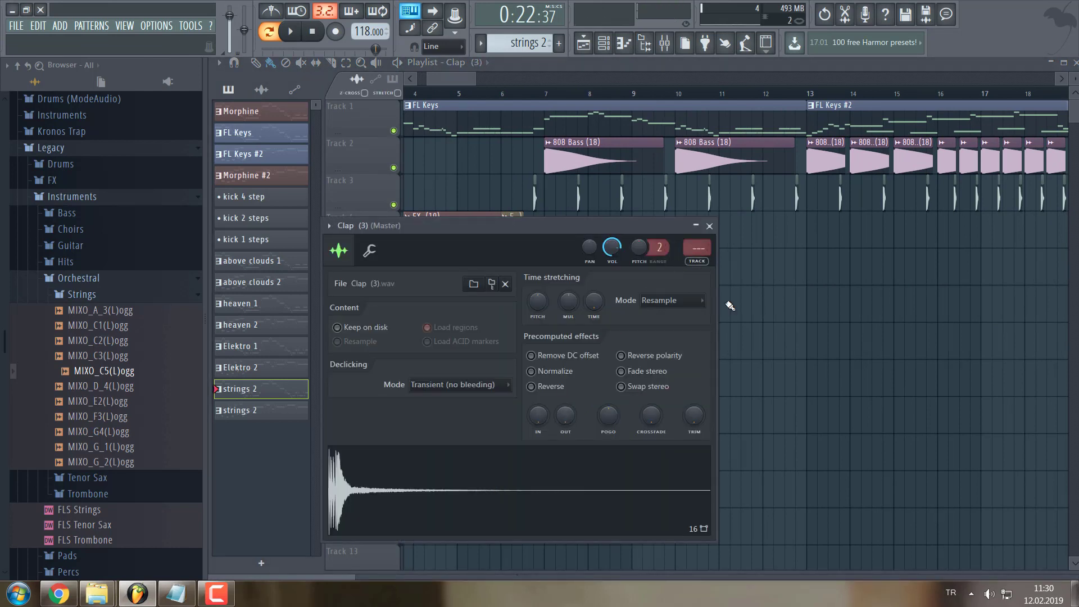
pyautogui.press('Escape')
# Play the song from bar 19 to hear the accelerating claps and 808 Bass (18) repeats on Tracks 2 and 3
pyautogui.hscroll(8, 561, 249)
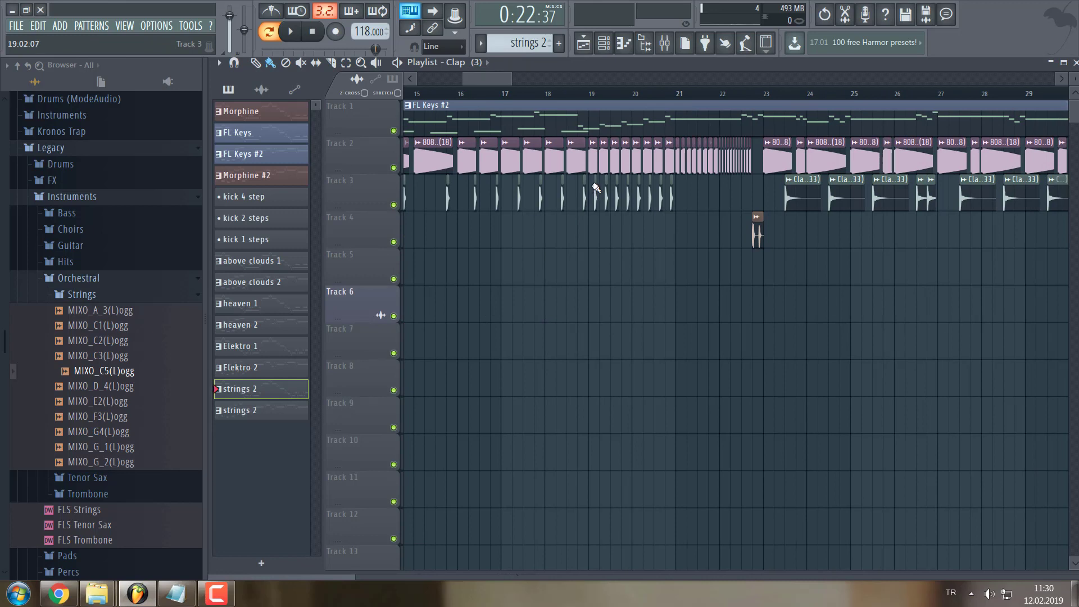
pyautogui.scroll(5, 596, 187)
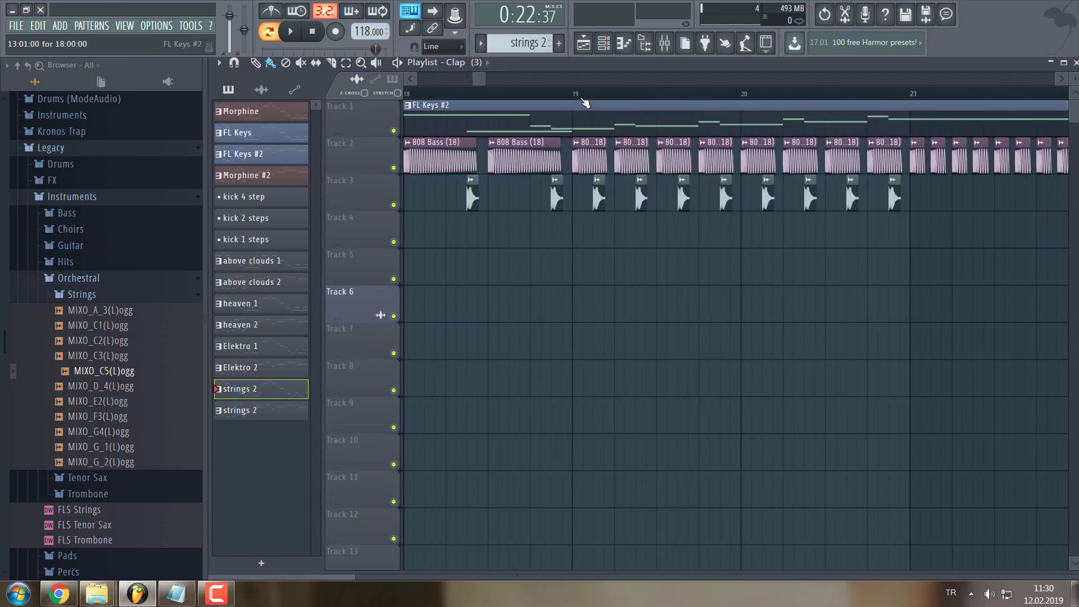
pyautogui.click(583, 95)
pyautogui.press('space')
pyautogui.scroll(-2, 514, 432)
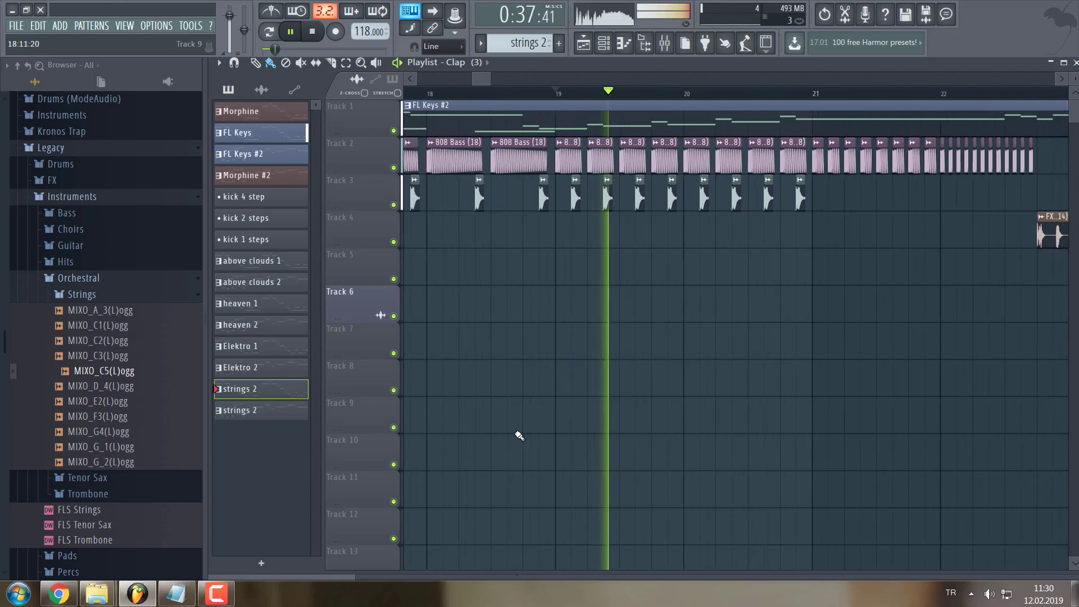
pyautogui.scroll(-3, 511, 433)
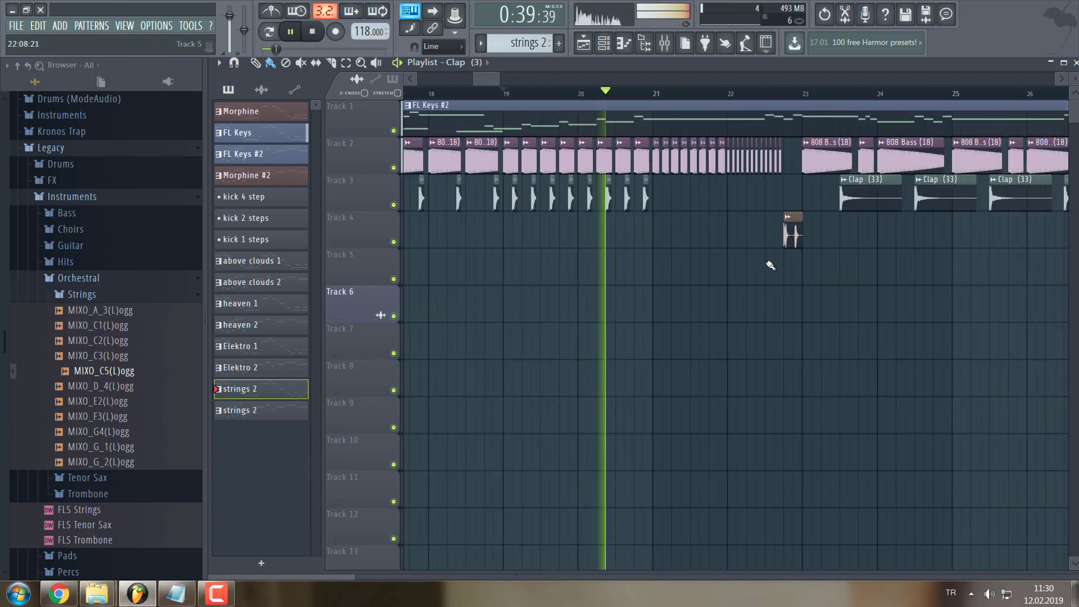
pyautogui.scroll(1, 674, 298)
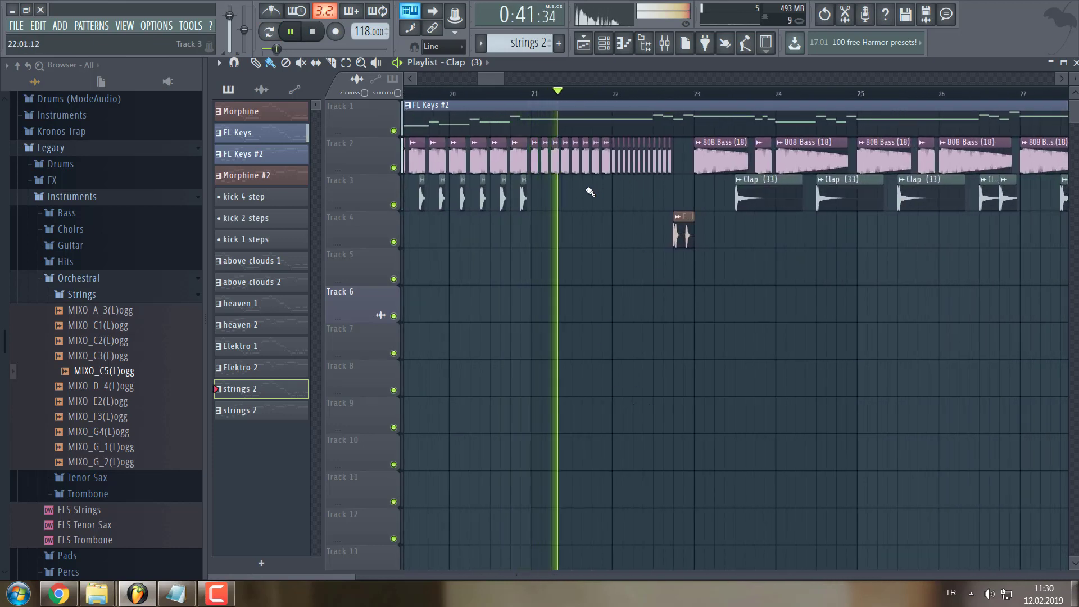
# Check the sample settings of the FX (14) clip on Track 4 and listen on to bar 31 before stopping playback
pyautogui.doubleClick(679, 248)
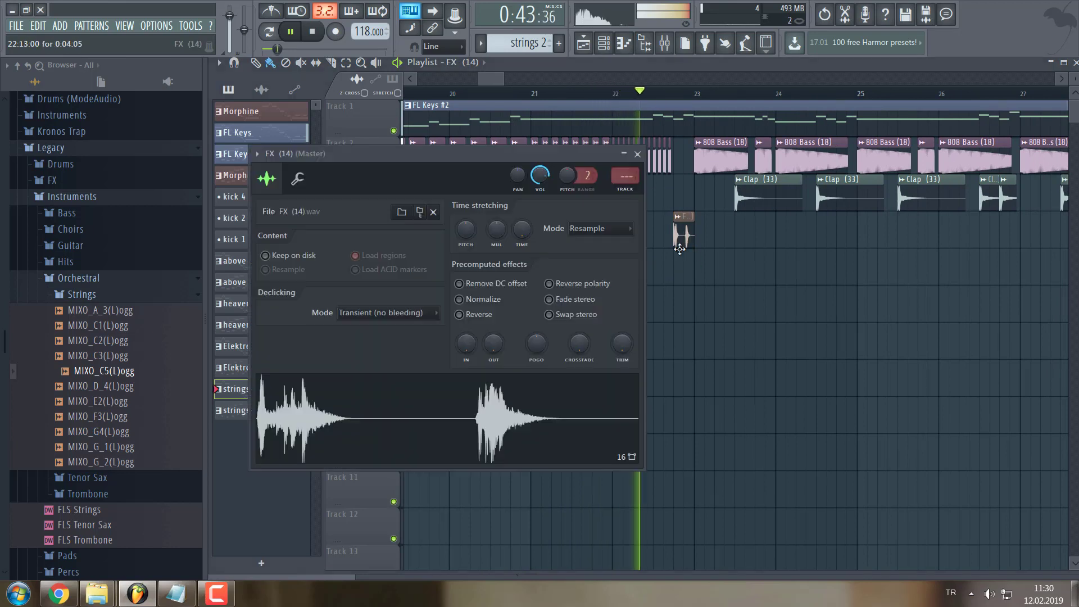
pyautogui.click(637, 154)
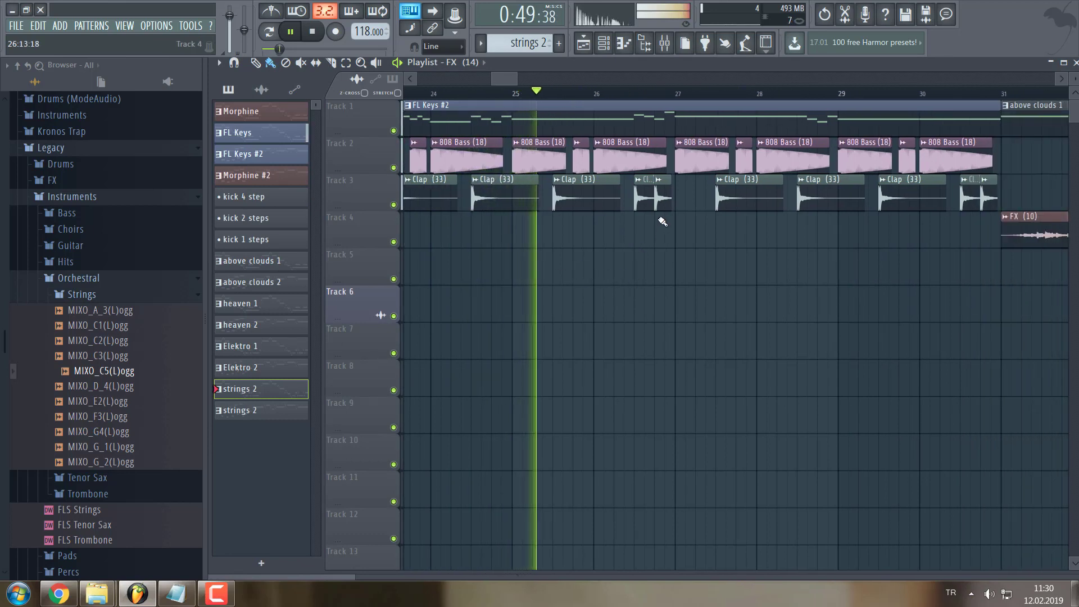
pyautogui.scroll(3, 714, 250)
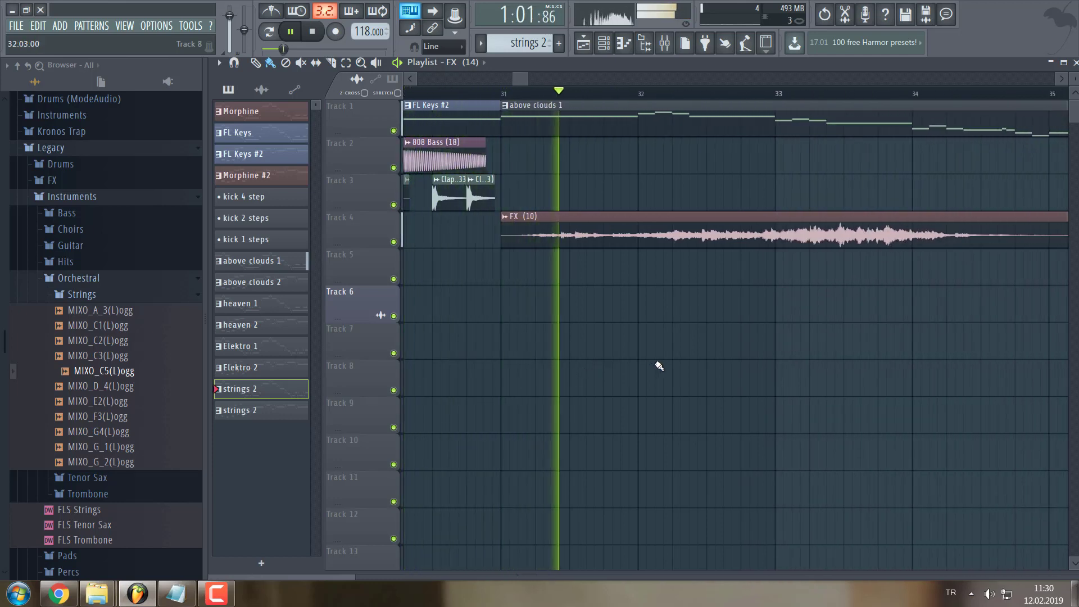
pyautogui.press('space')
# Bring up the channel rack over the playlist and check the mixer track assignment of the 808 Bass (18) channel
pyautogui.press('F5')
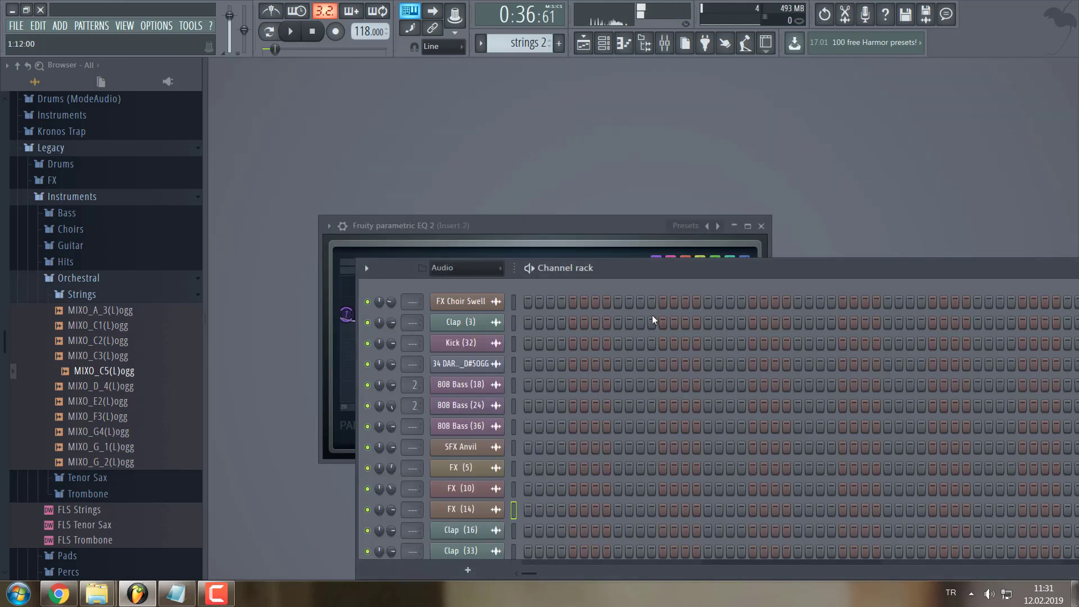
pyautogui.click(590, 49)
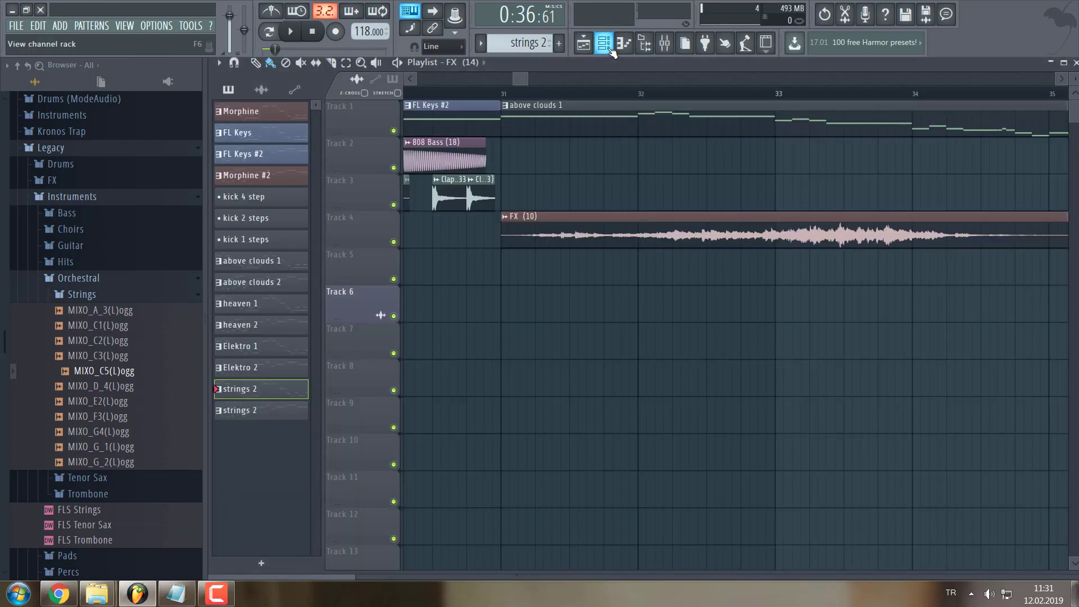
pyautogui.click(603, 44)
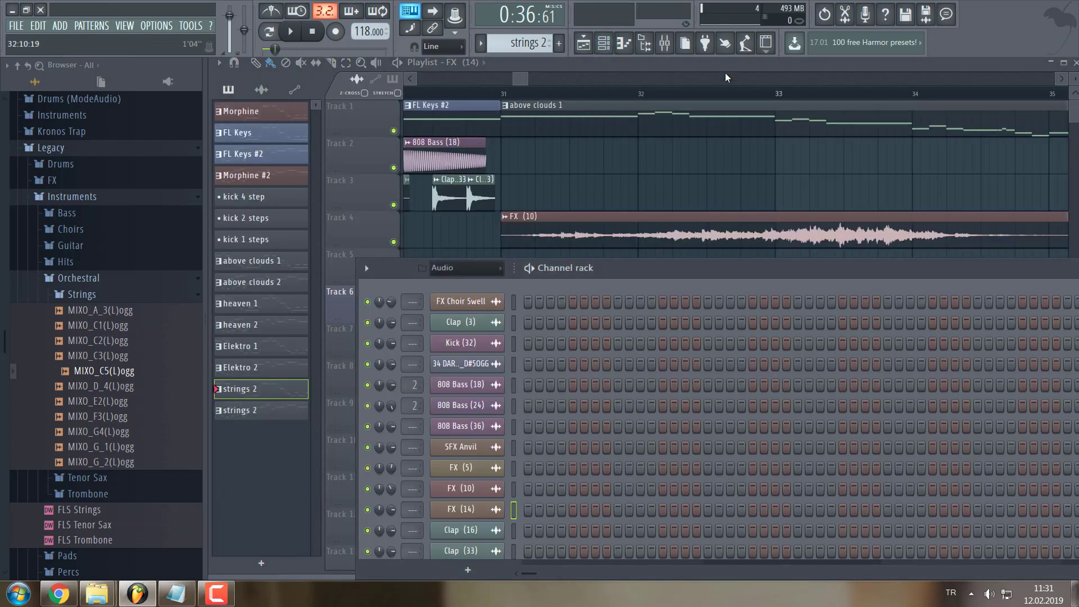
pyautogui.click(664, 44)
pyautogui.press('F9')
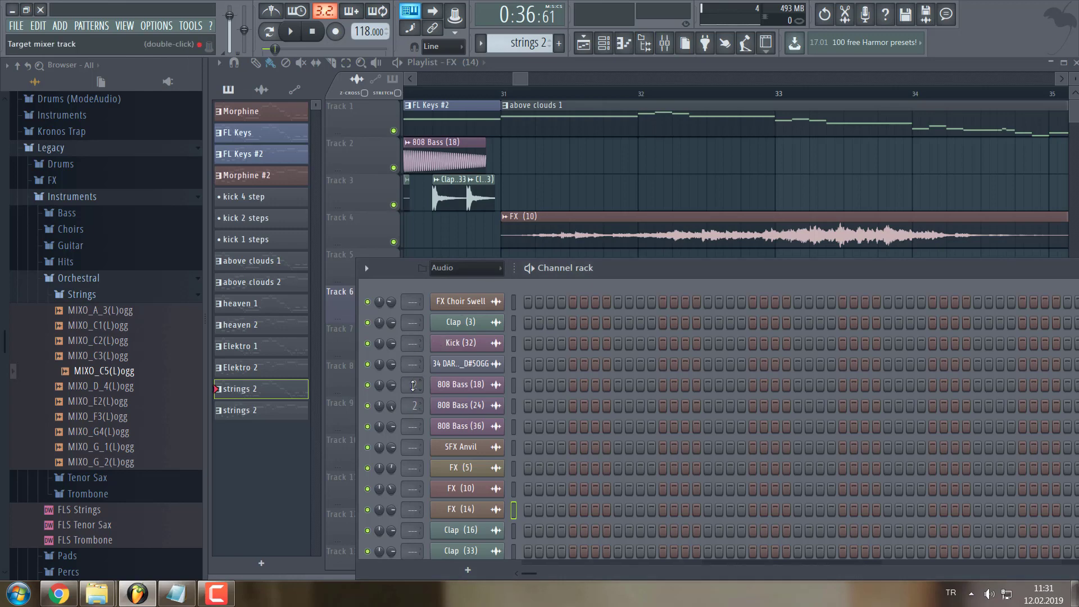
# Inspect the Fruity parametric EQ 2 curve on Insert 2 in the mixer
pyautogui.click(663, 46)
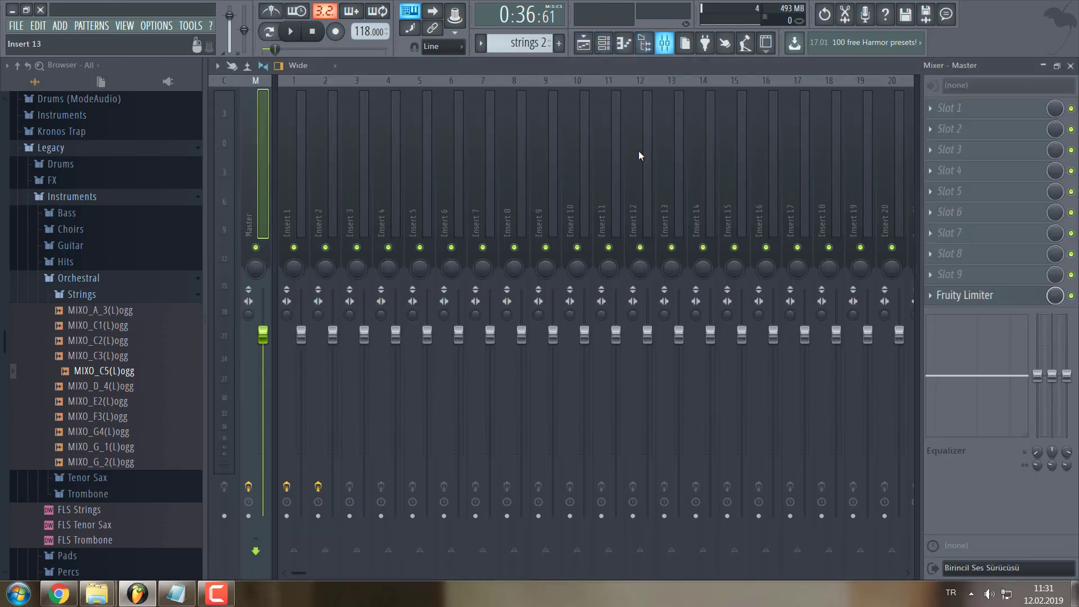
pyautogui.click(322, 207)
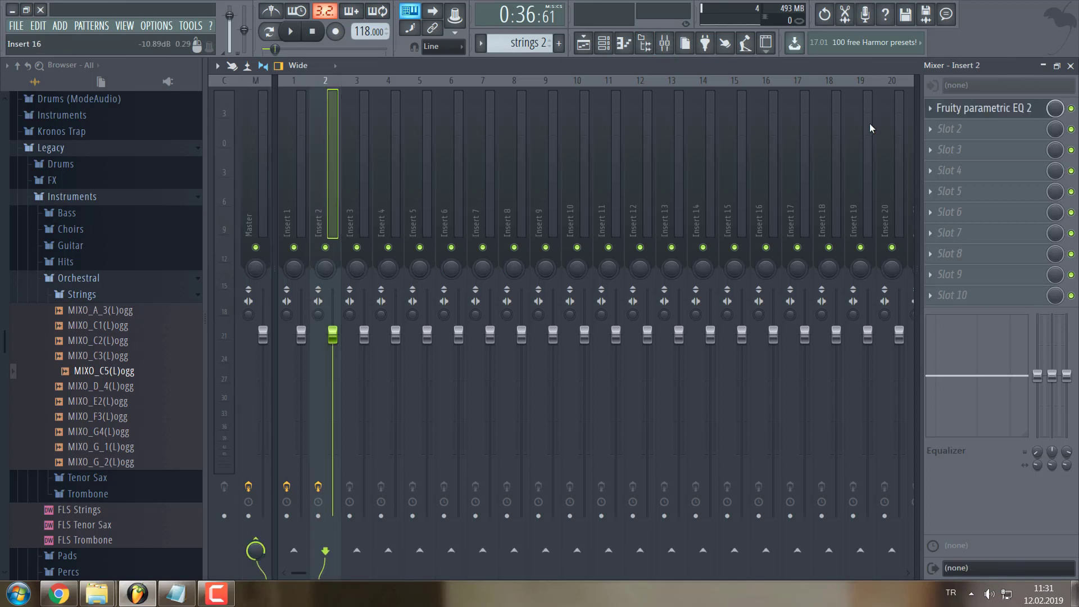
pyautogui.click(962, 111)
pyautogui.click(998, 108)
pyautogui.click(998, 109)
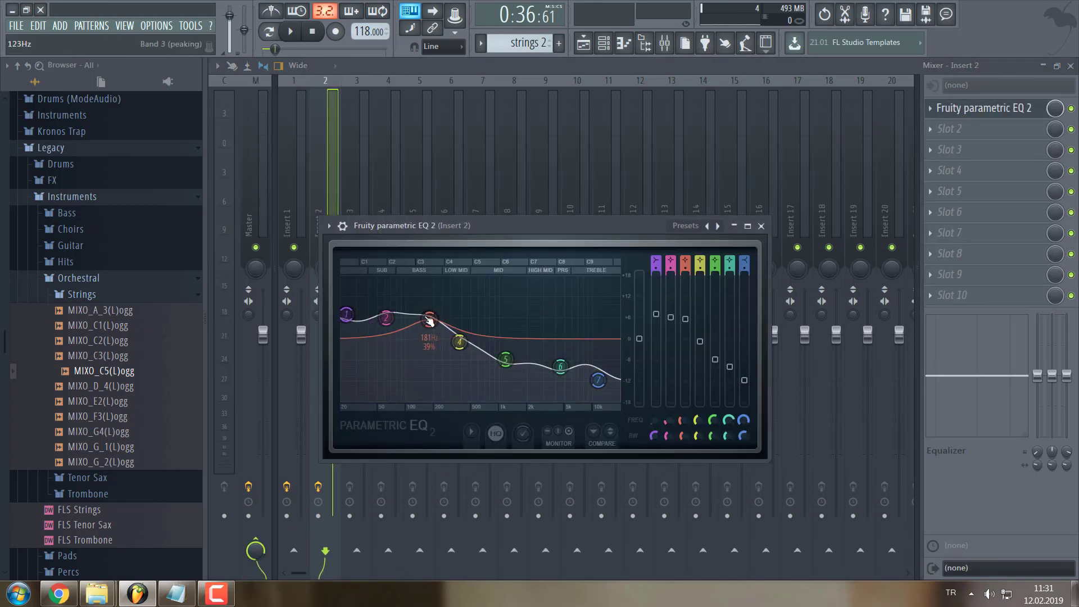
# Load the Large Hall preset in the Fruity Reeverb 2 effect on Insert 1 and close the plugin window
pyautogui.press('Escape')
pyautogui.click(298, 213)
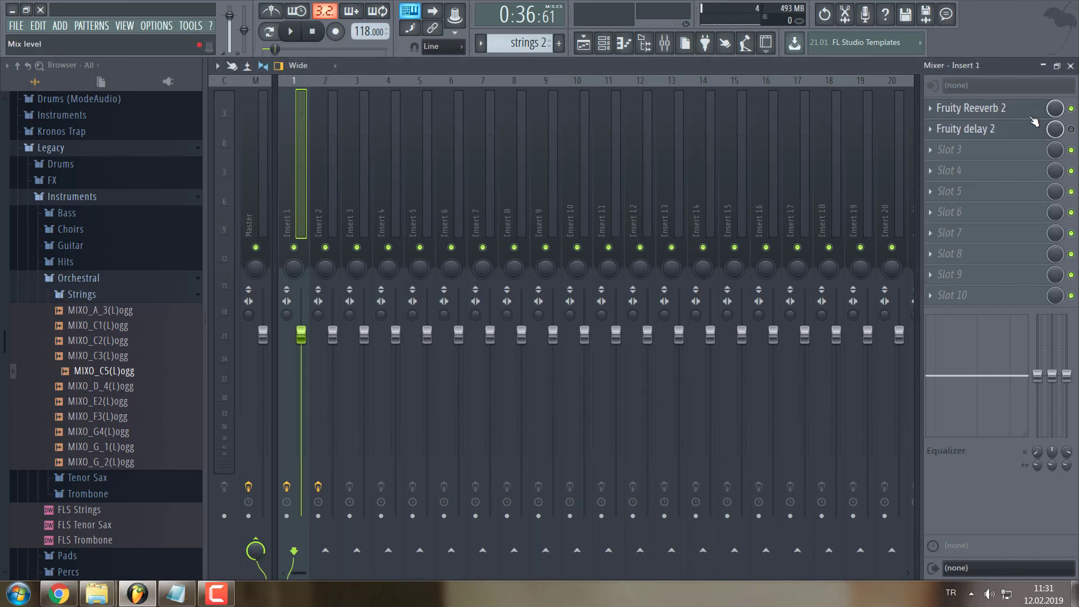
pyautogui.click(1020, 115)
pyautogui.click(1020, 116)
pyautogui.click(1021, 112)
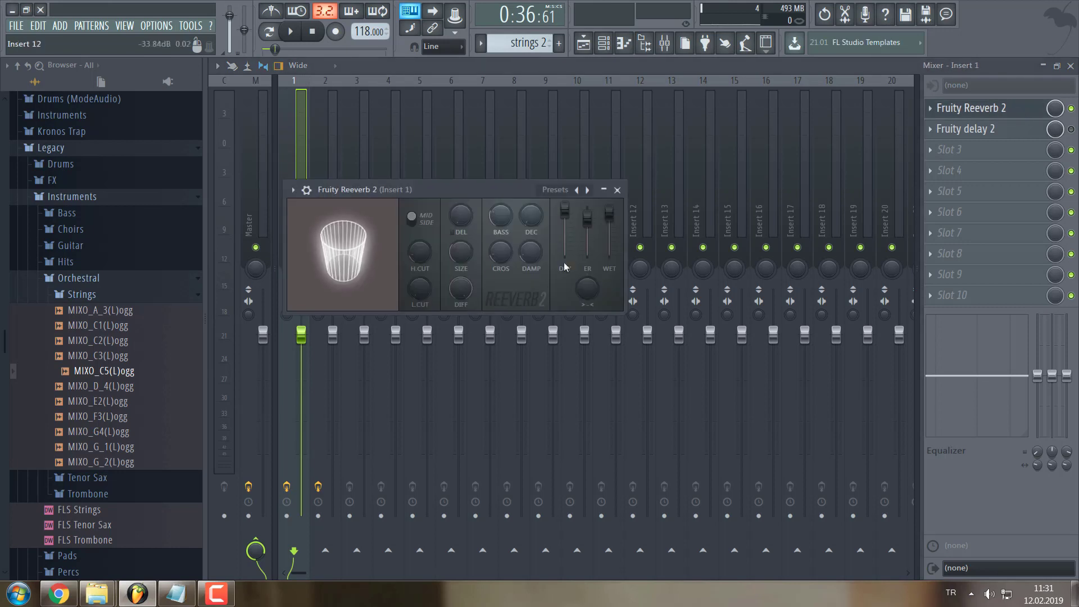
pyautogui.click(577, 191)
pyautogui.click(587, 190)
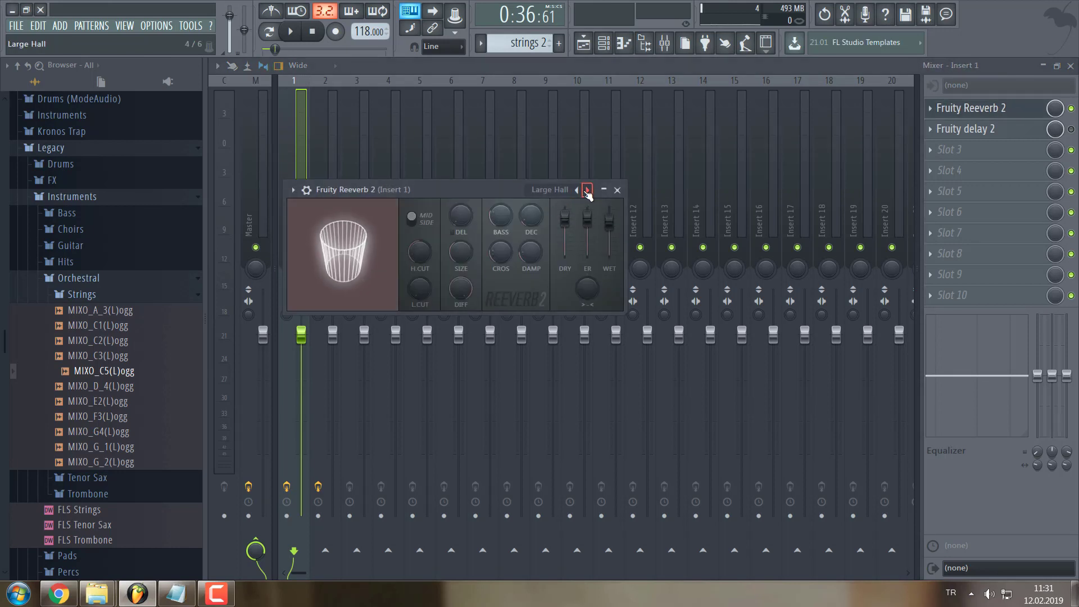
pyautogui.click(617, 189)
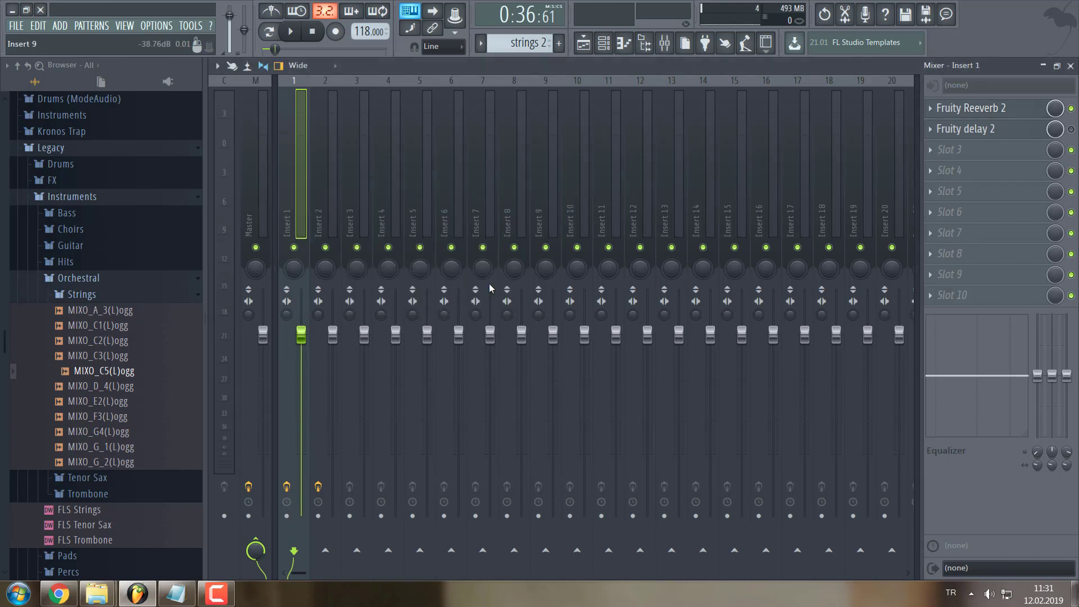
# Leave the mixer for the playlist and check the channels' mixer track assignments in the channel rack
pyautogui.press('F9')
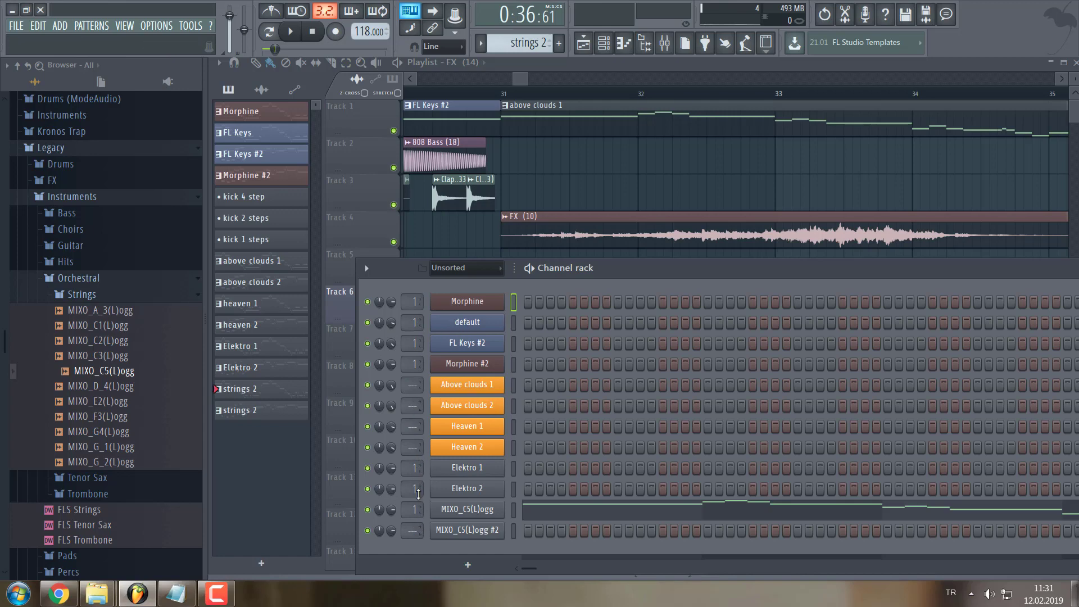
pyautogui.press('F9')
pyautogui.press('F9')
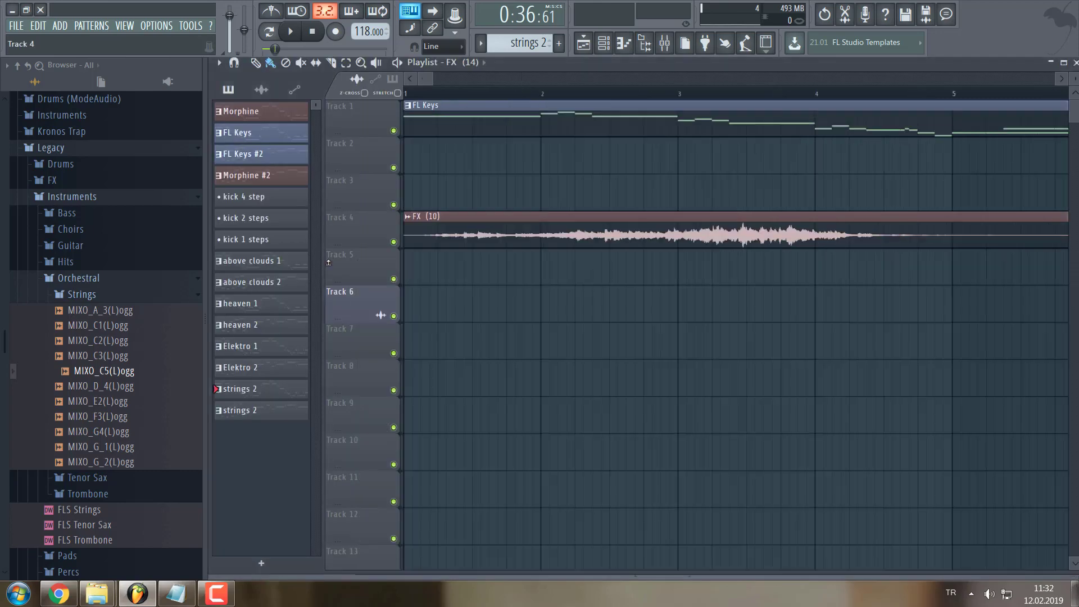
# Play the arrangement from bar 1 through the FL Keys and FL Keys #2 sections and stop playback around bar 30
pyautogui.scroll(-2, 577, 335)
pyautogui.scroll(-5, 574, 349)
pyautogui.press('space')
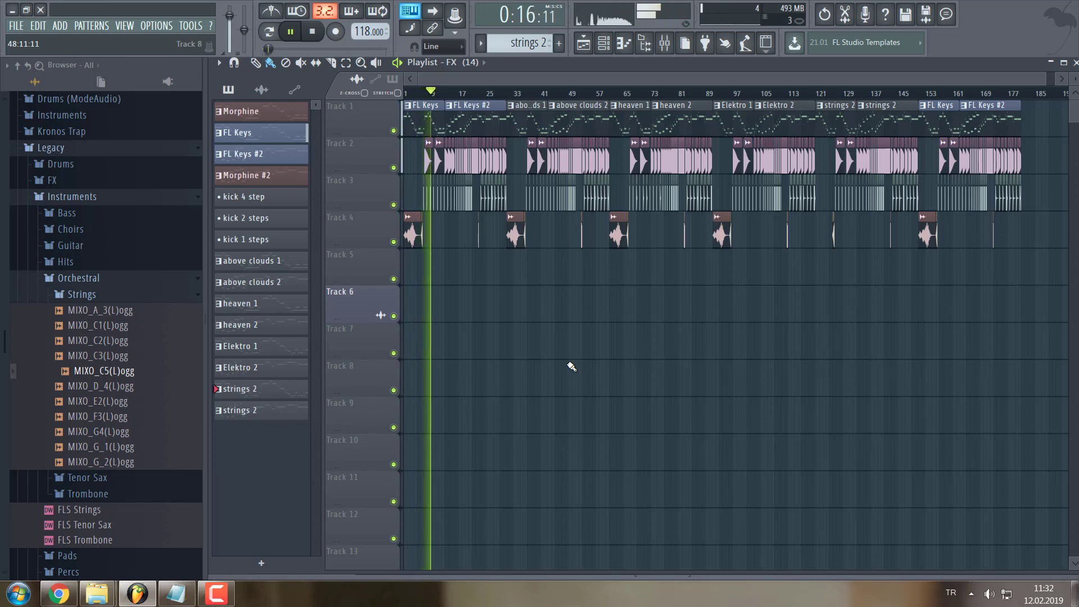
pyautogui.scroll(6, 416, 187)
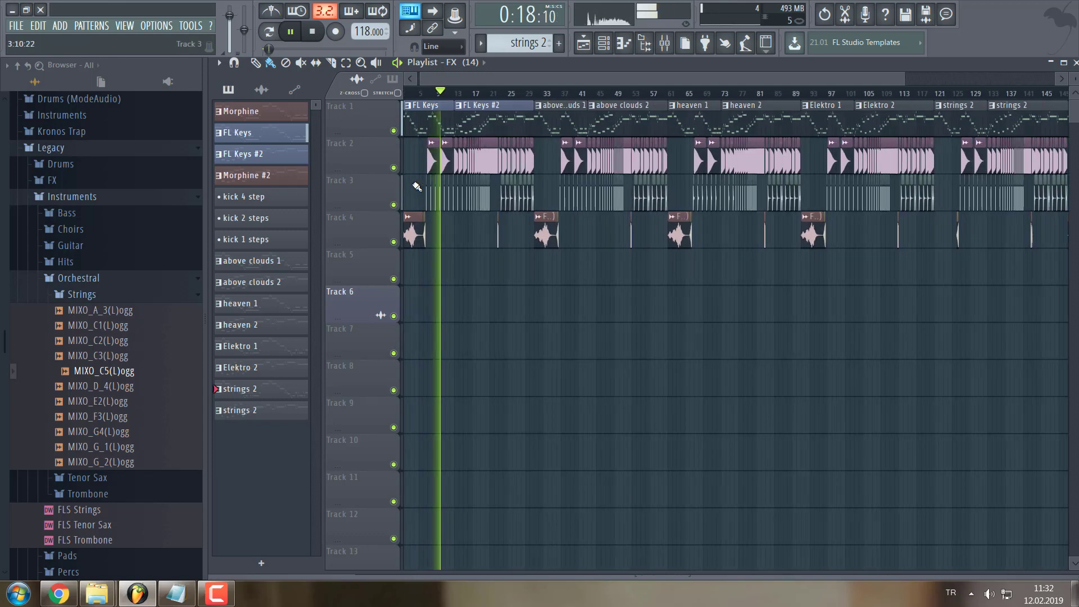
pyautogui.scroll(2, 440, 198)
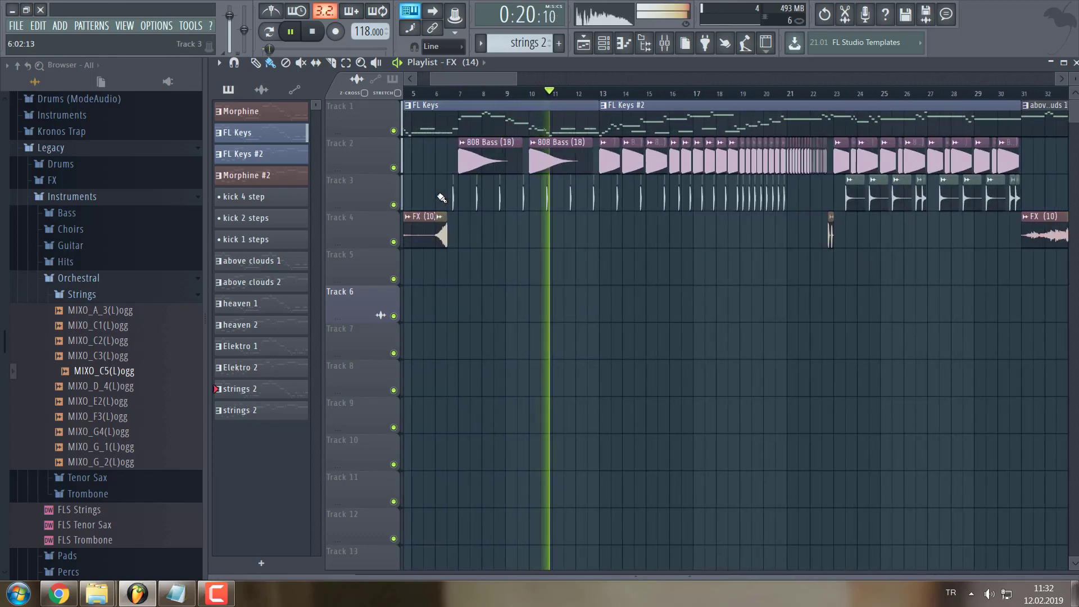
pyautogui.moveTo(642, 322); pyautogui.dragTo(736, 351)
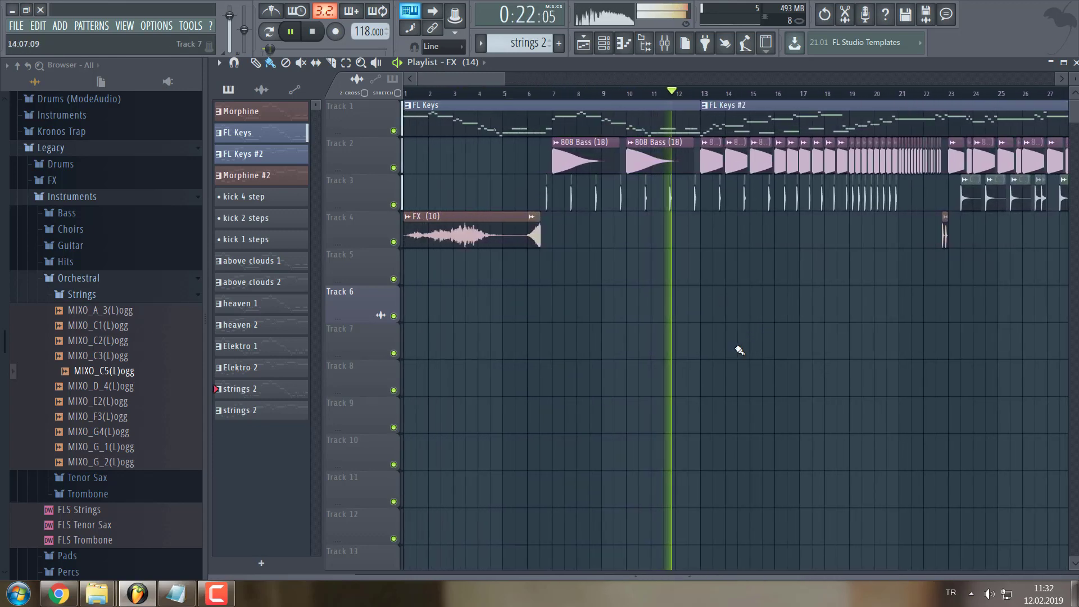
pyautogui.scroll(-1, 736, 351)
pyautogui.scroll(-1, 843, 374)
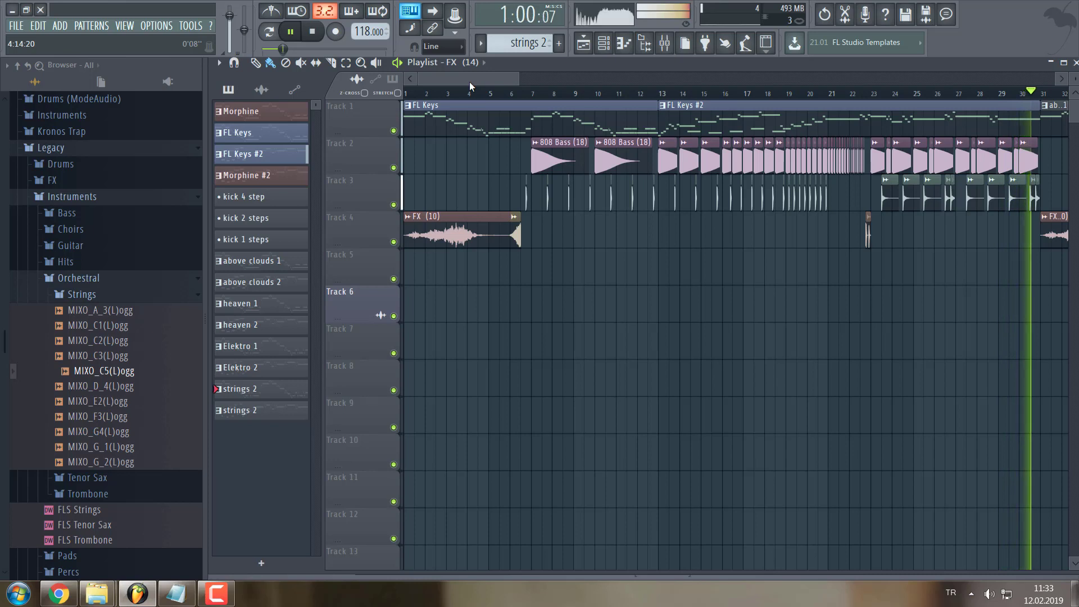
pyautogui.press('space')
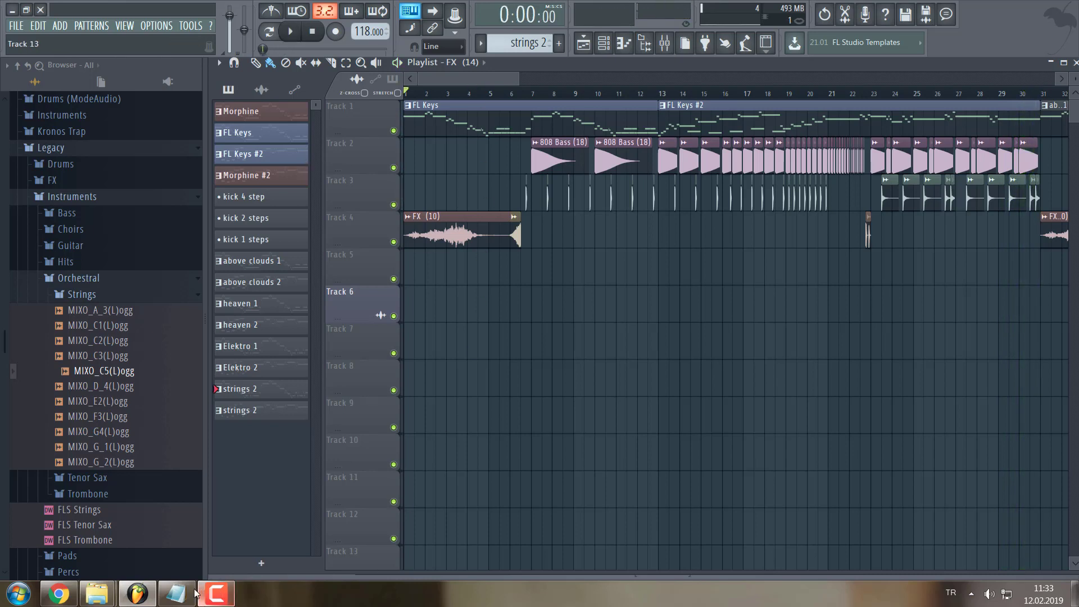